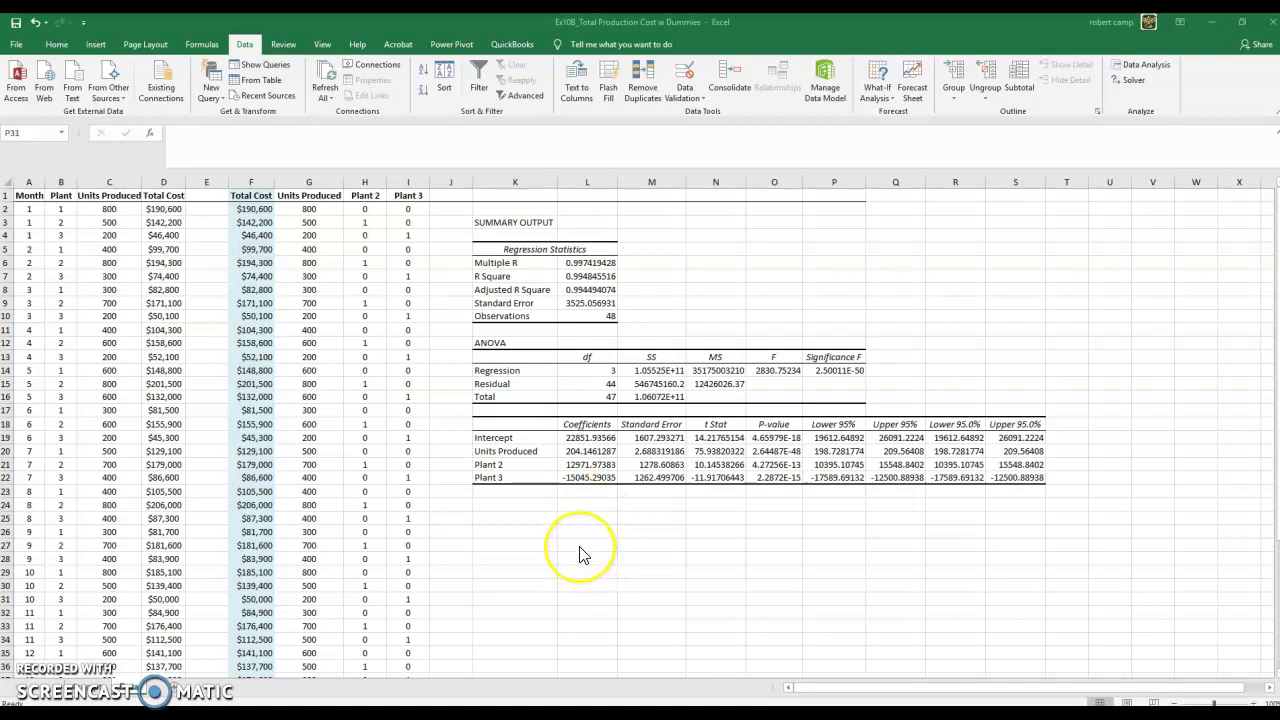
# - Highlight the R Square value in cell L7 with a light orange fill
pyautogui.click(640, 23)
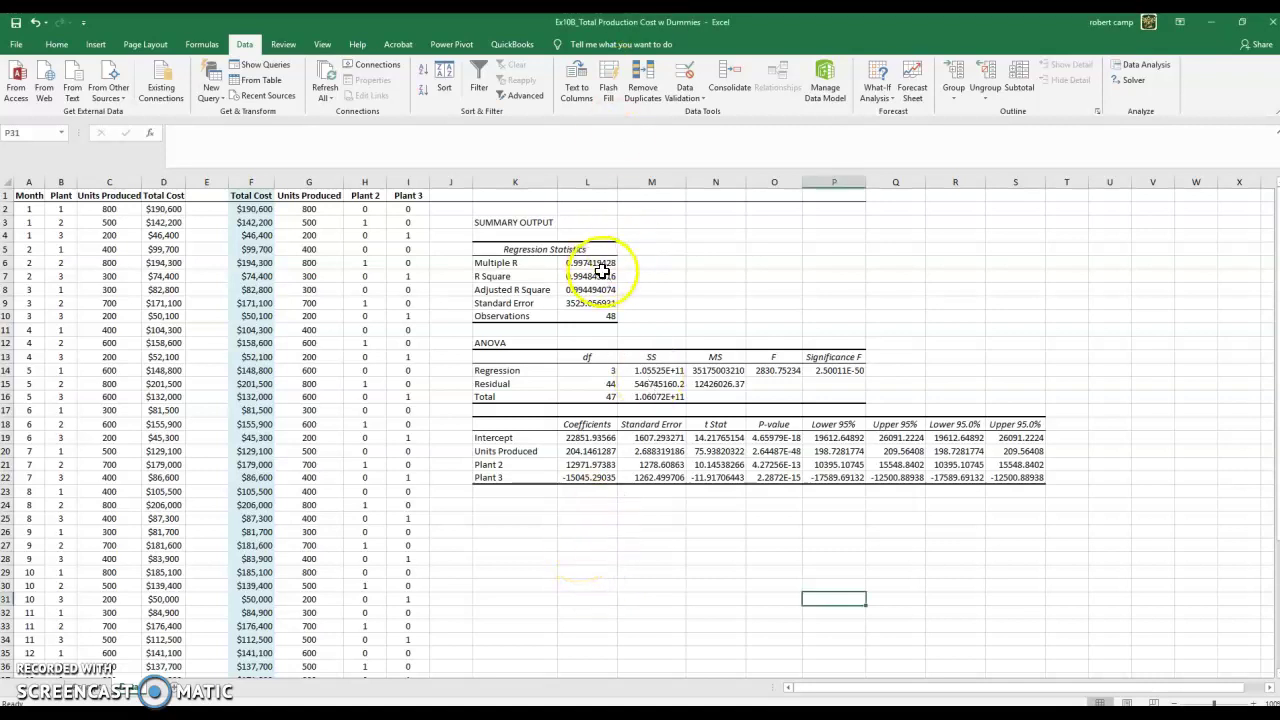
pyautogui.click(590, 276)
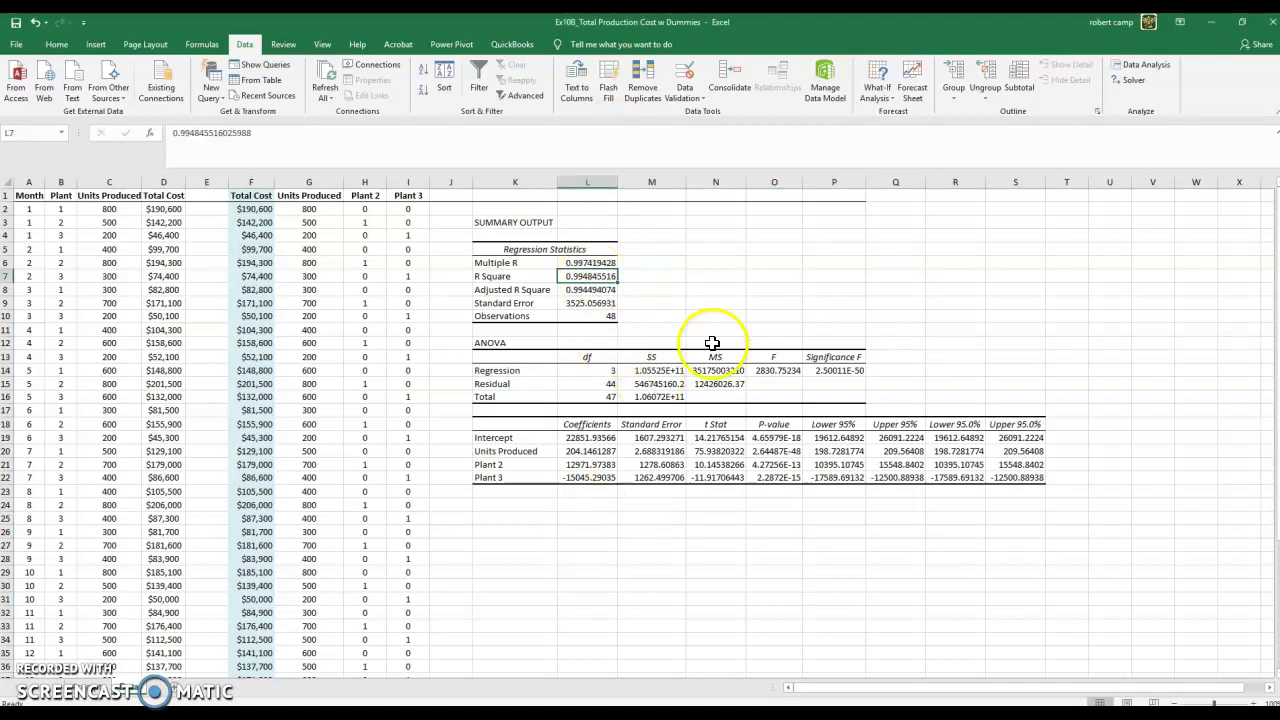
pyautogui.click(62, 45)
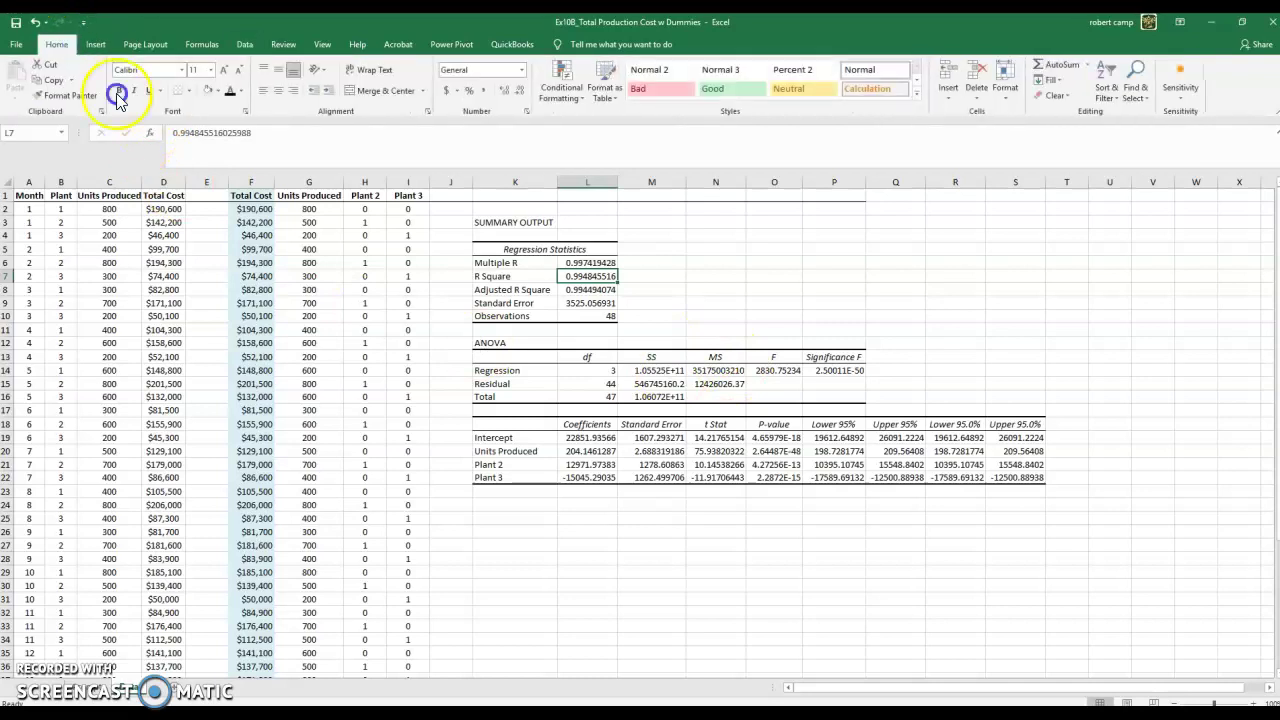
pyautogui.click(224, 90)
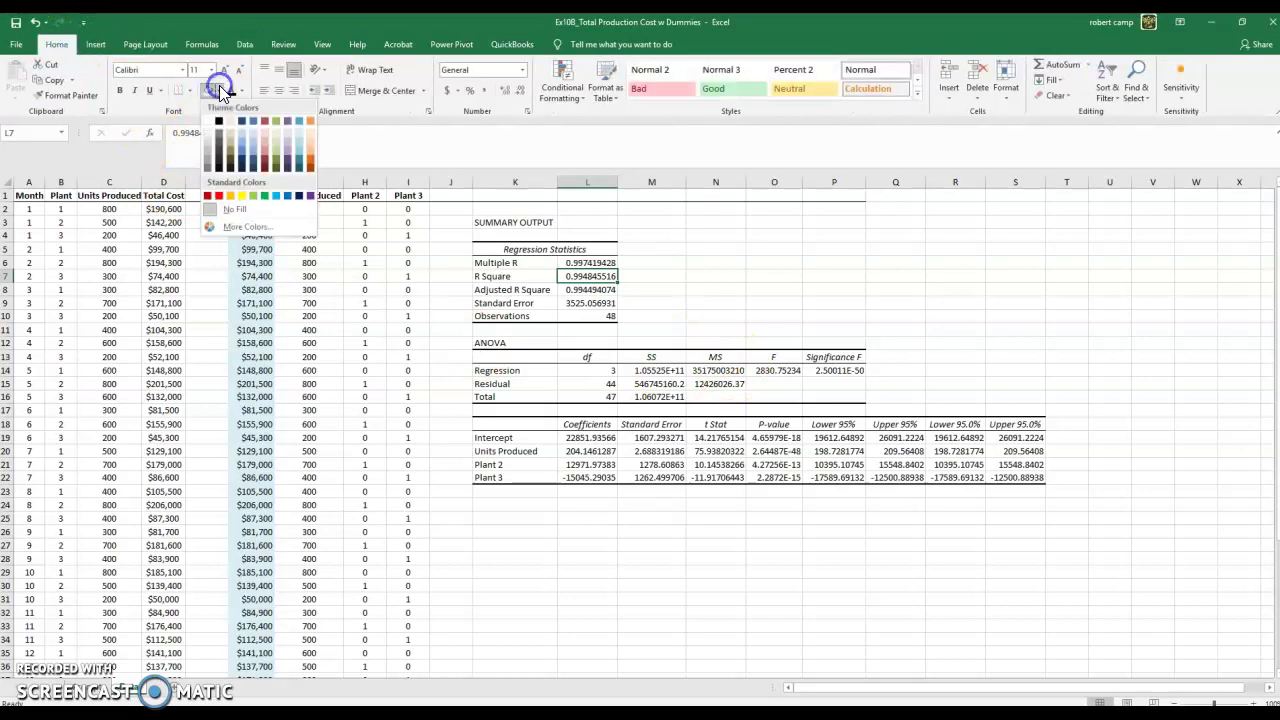
pyautogui.click(311, 134)
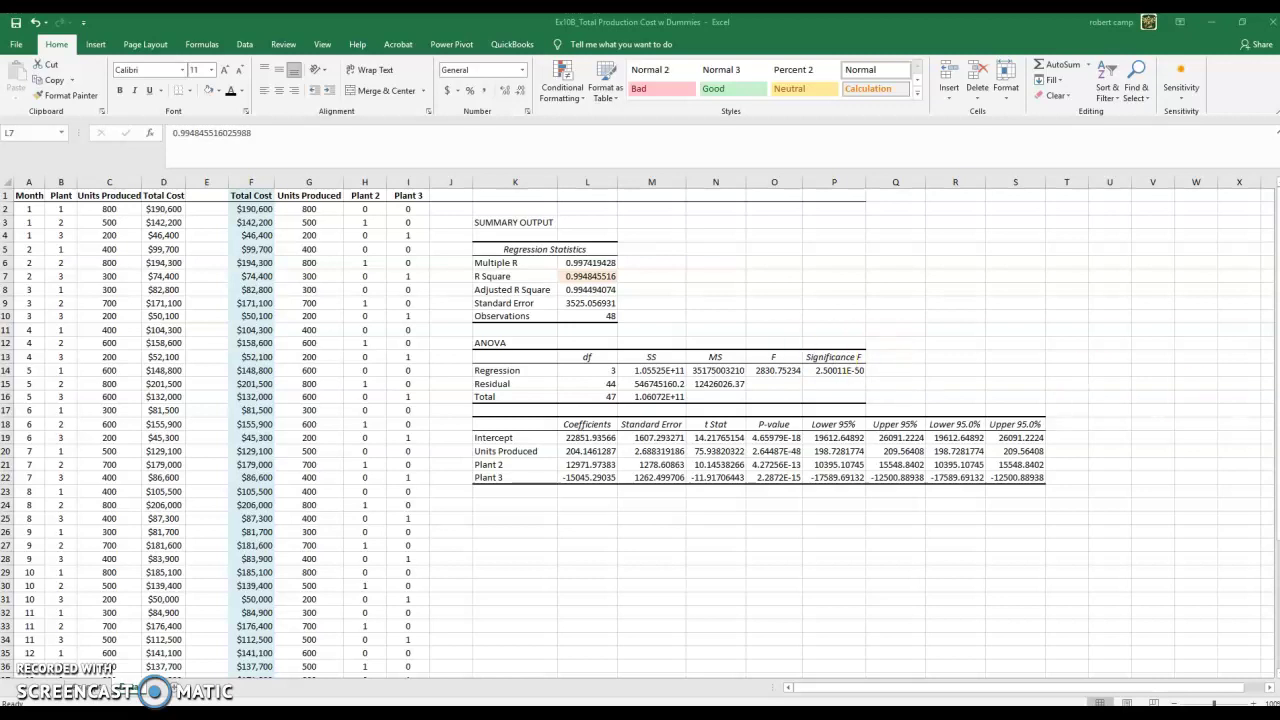
# - Enter the note "99.5% of the variation can be explained by the units produced and the location of the plant (1,2,3)" in M7
pyautogui.click(654, 275)
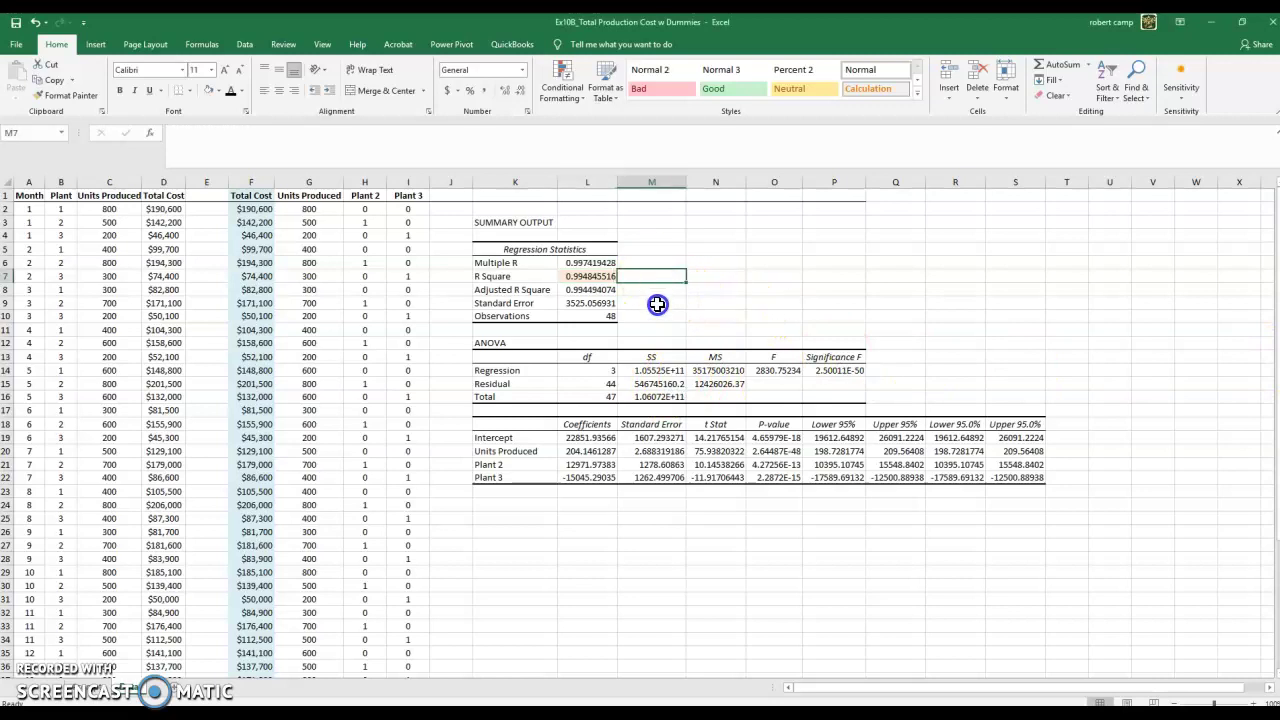
pyautogui.write('99.5%')
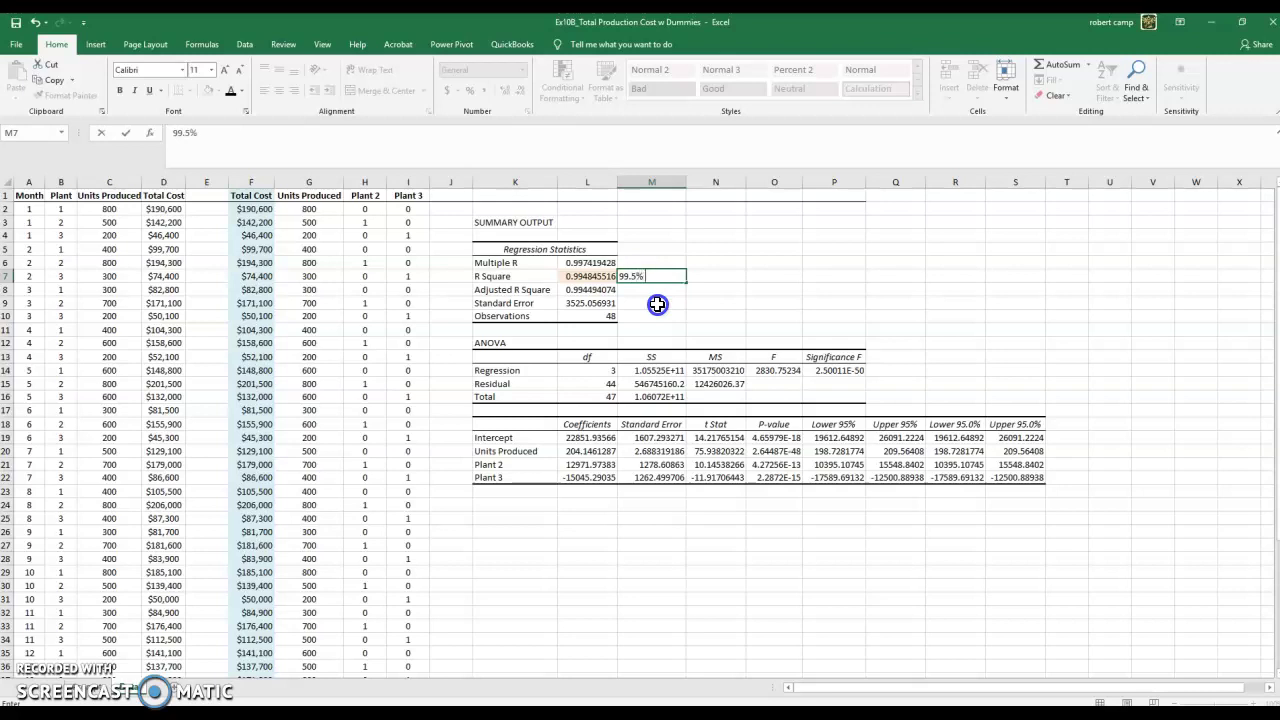
pyautogui.write(' oi')
pyautogui.press('BackSpace')
pyautogui.write('f the variabtion can be')
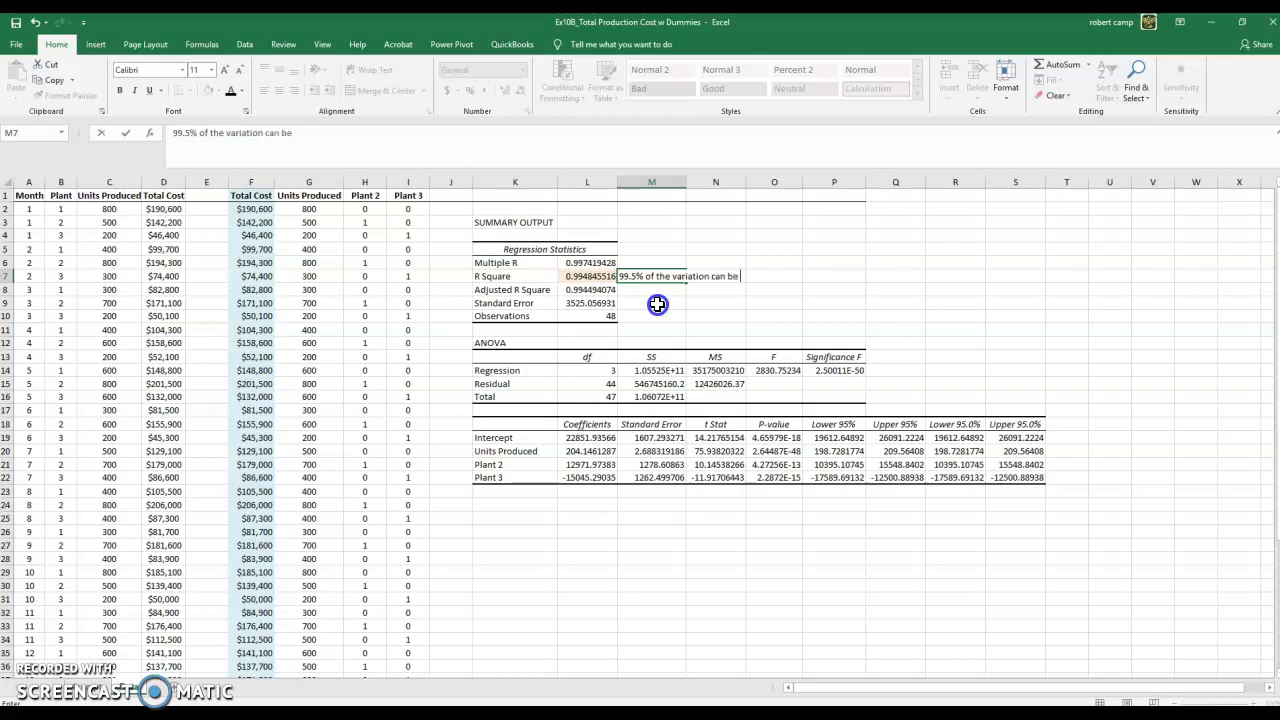
pyautogui.write(' explained by the units pro')
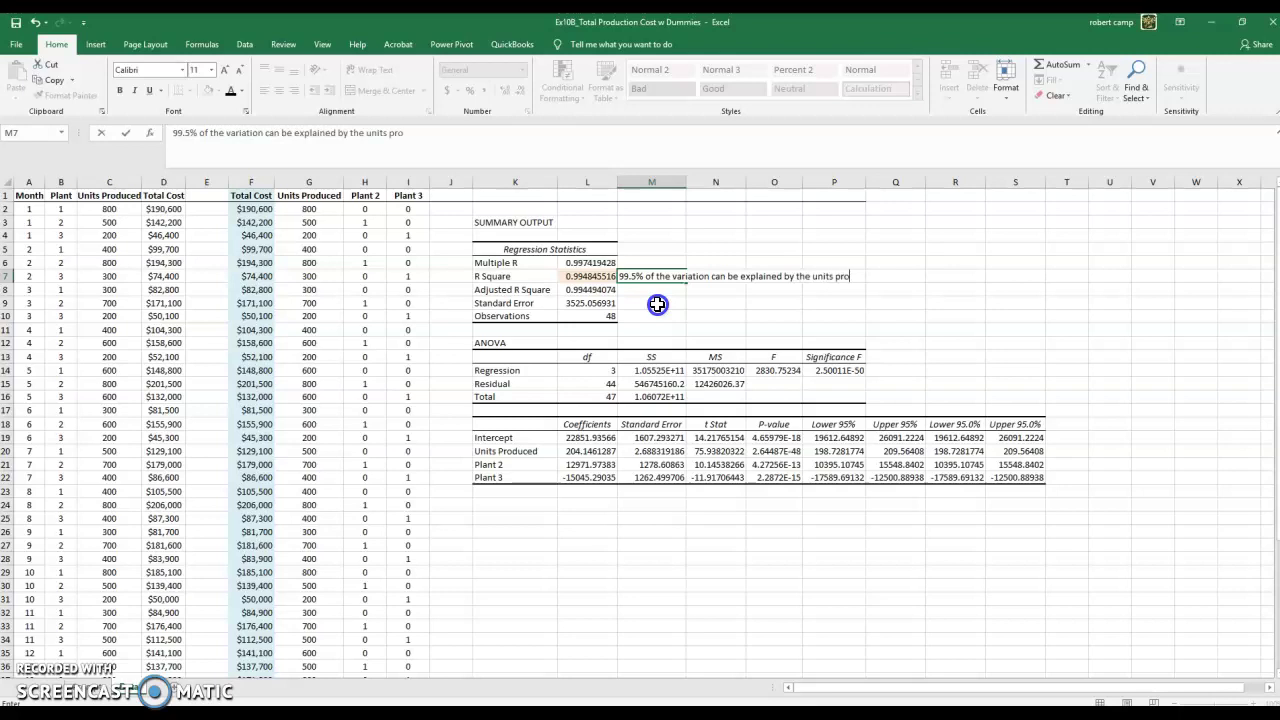
pyautogui.write('duced and the location of the plant')
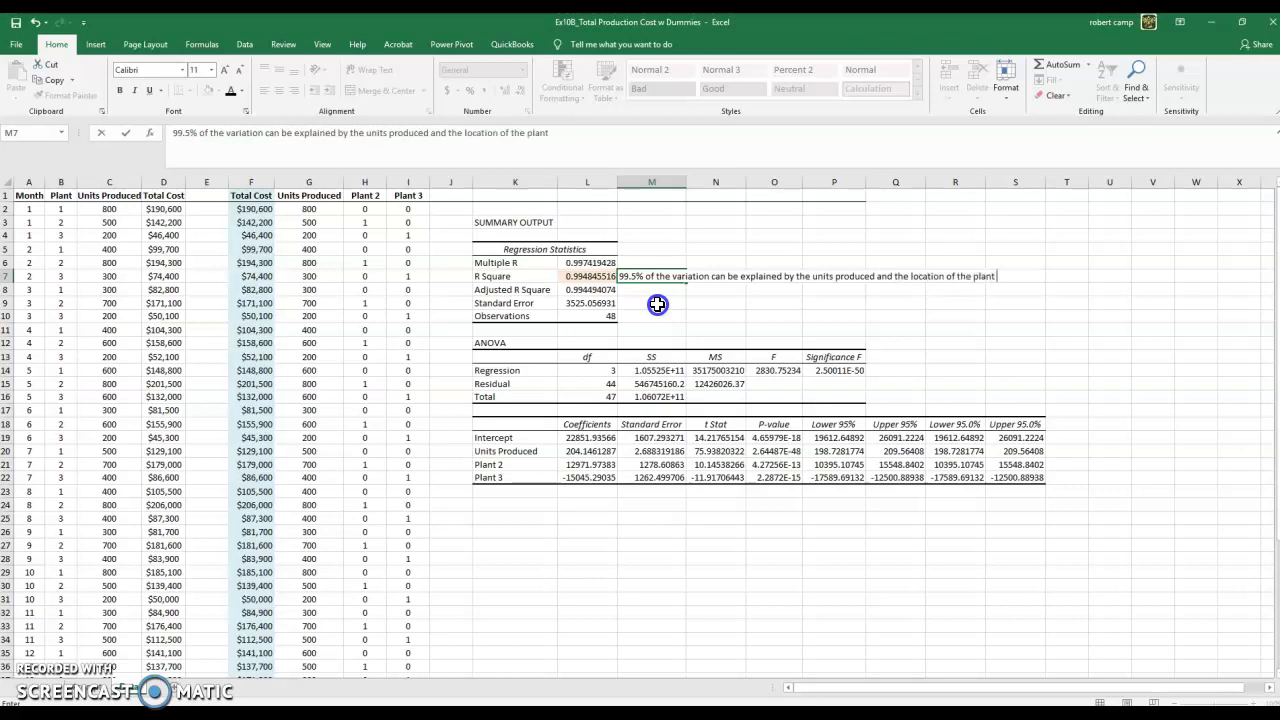
pyautogui.write(' (1,2,3')
pyautogui.press('Return')
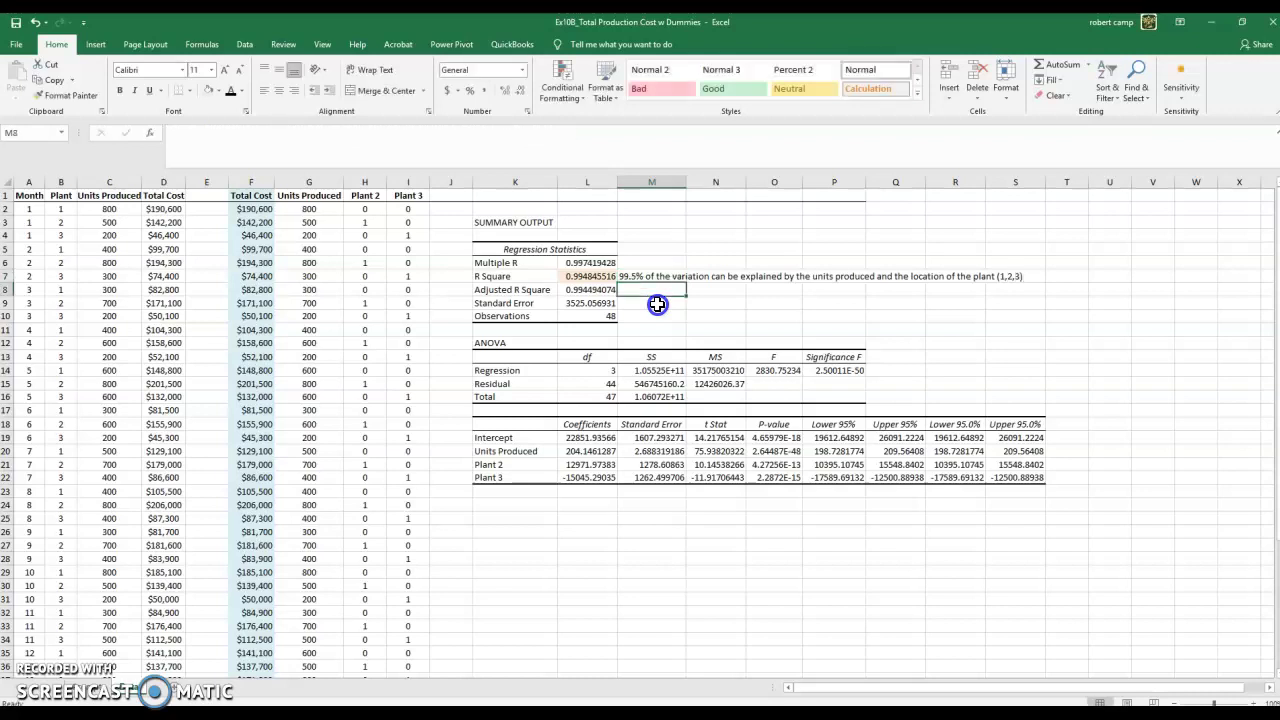
# - Apply the same light orange fill to the p-values of Units Produced, Plant 2 and Plant 3
pyautogui.click(590, 263)
pyautogui.click(594, 276)
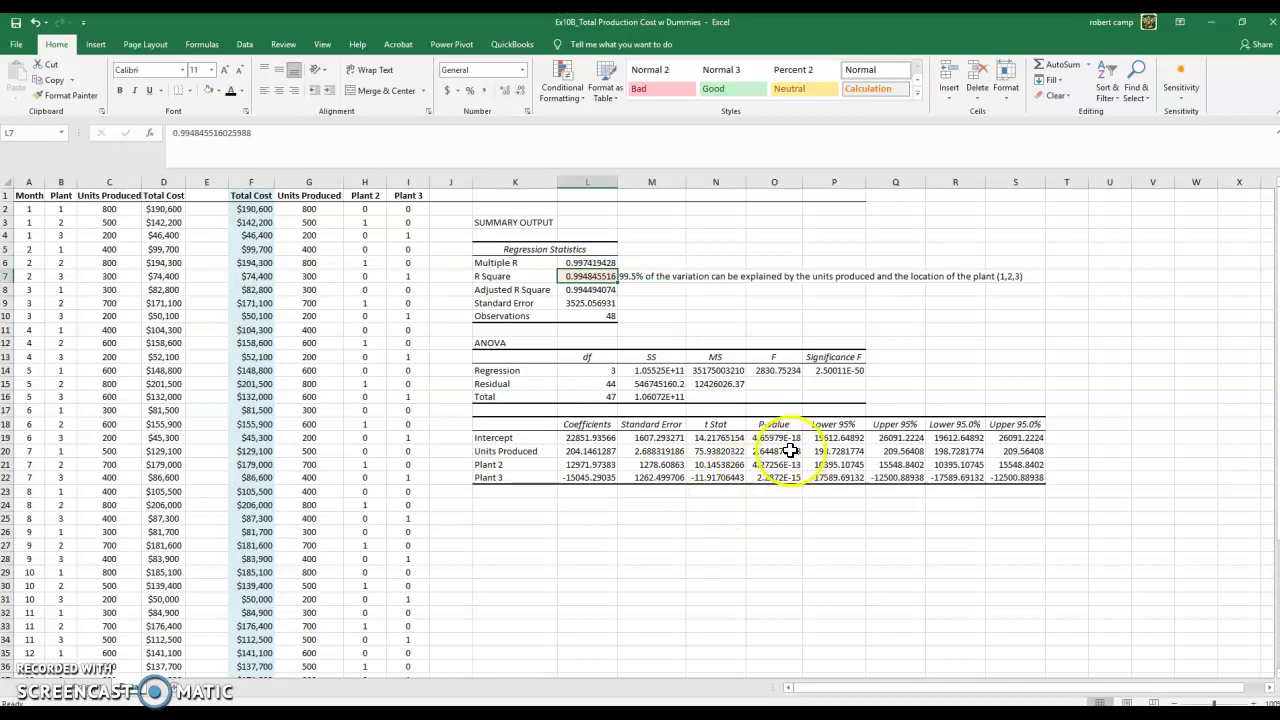
pyautogui.moveTo(789, 451); pyautogui.dragTo(786, 480)
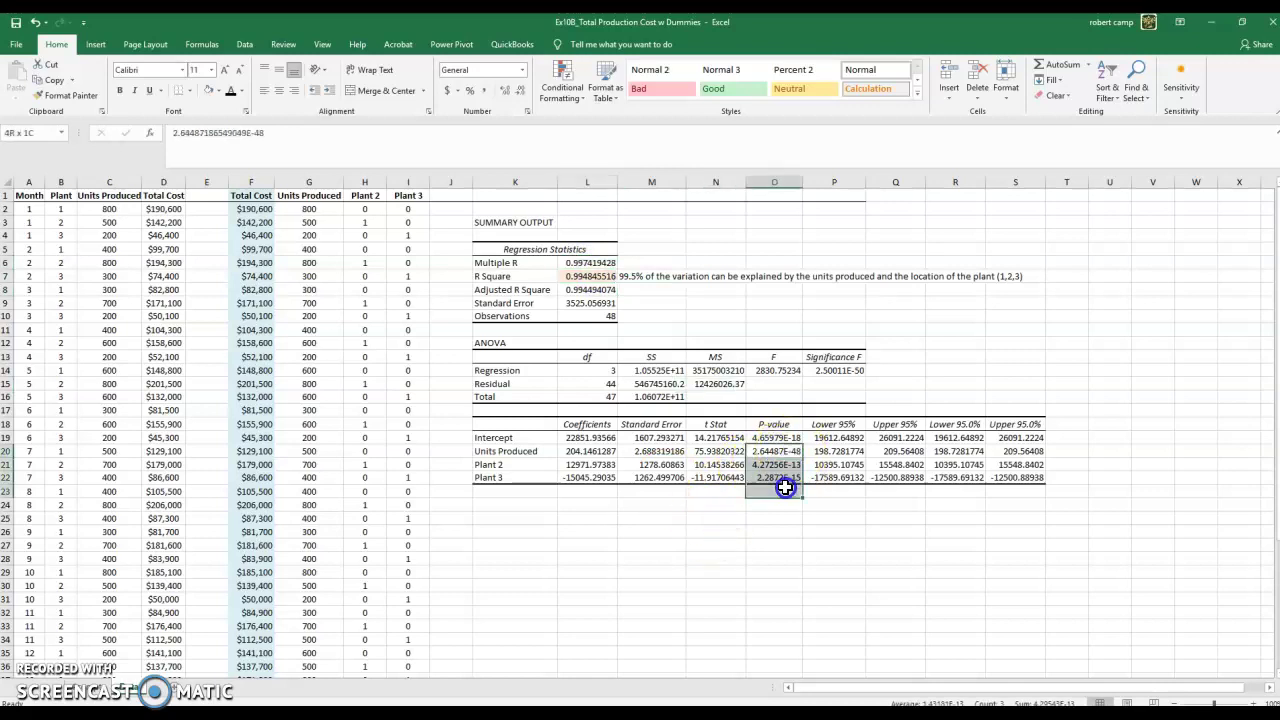
pyautogui.click(212, 90)
pyautogui.click(773, 437)
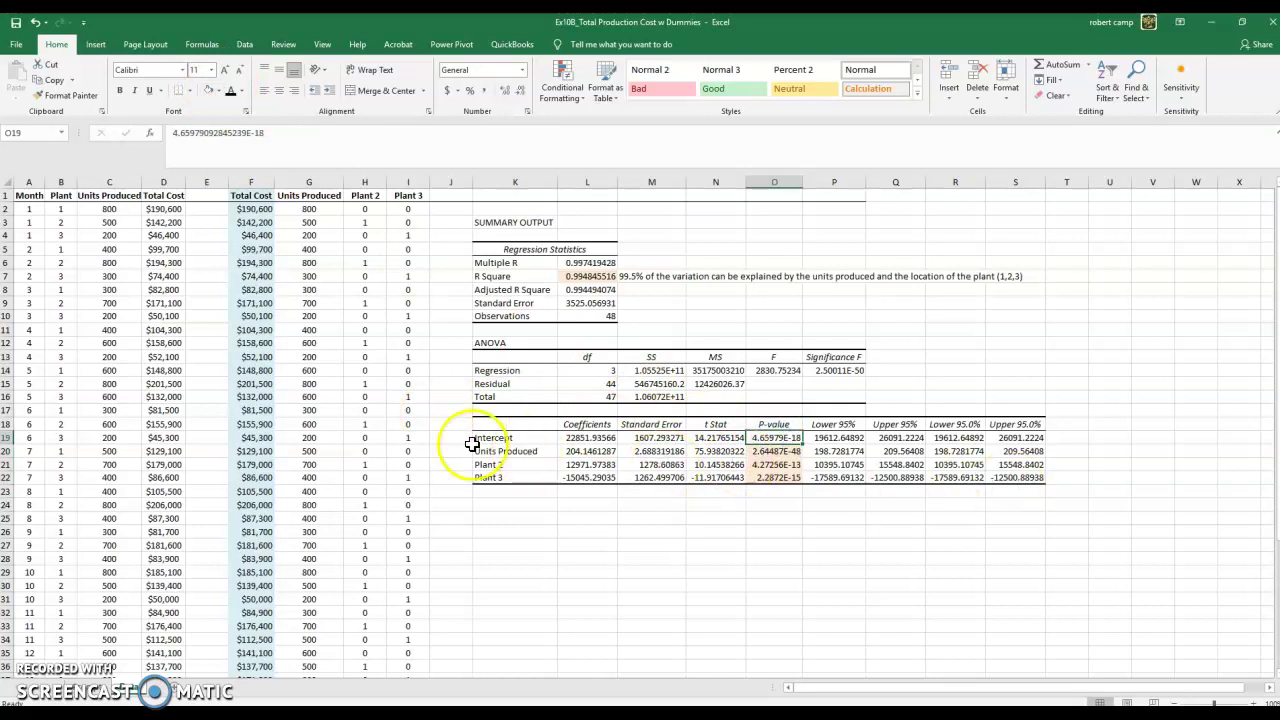
# - Below the p-values, enter the notes "All p-values < 0.5" in O24 and "Keep all three independent variables" in O25
pyautogui.scroll(-1, 520, 447)
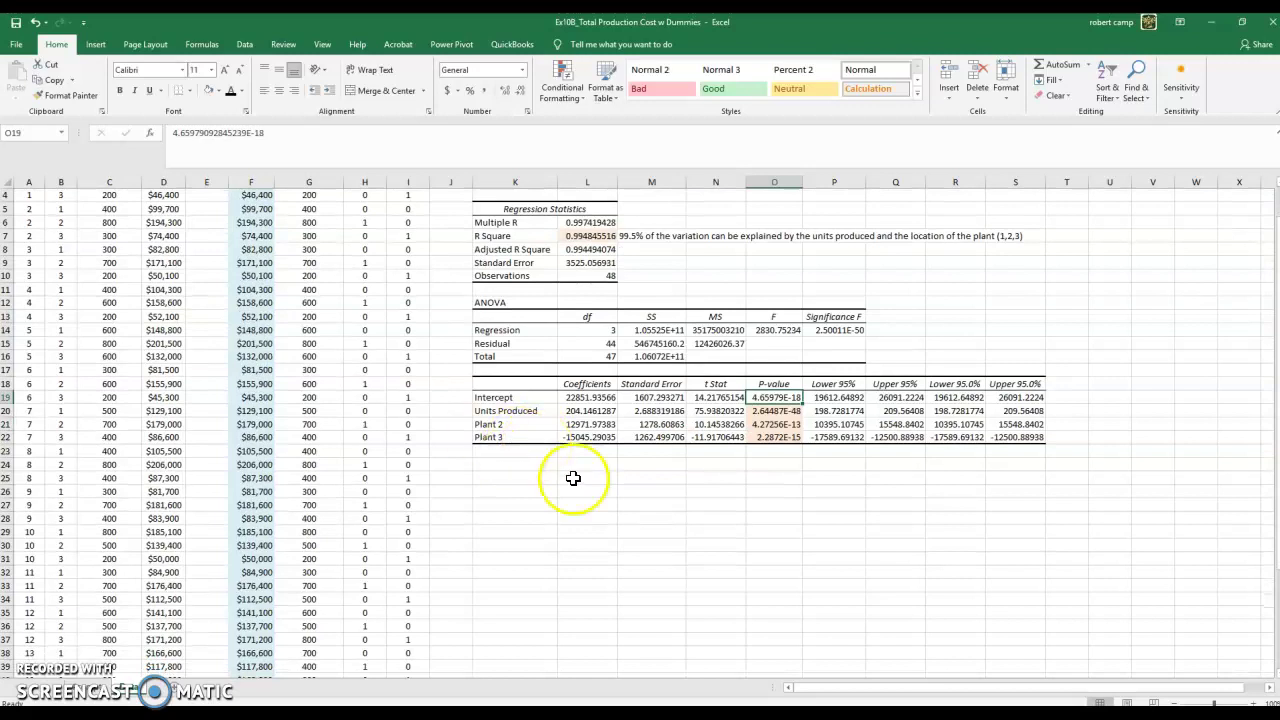
pyautogui.click(775, 465)
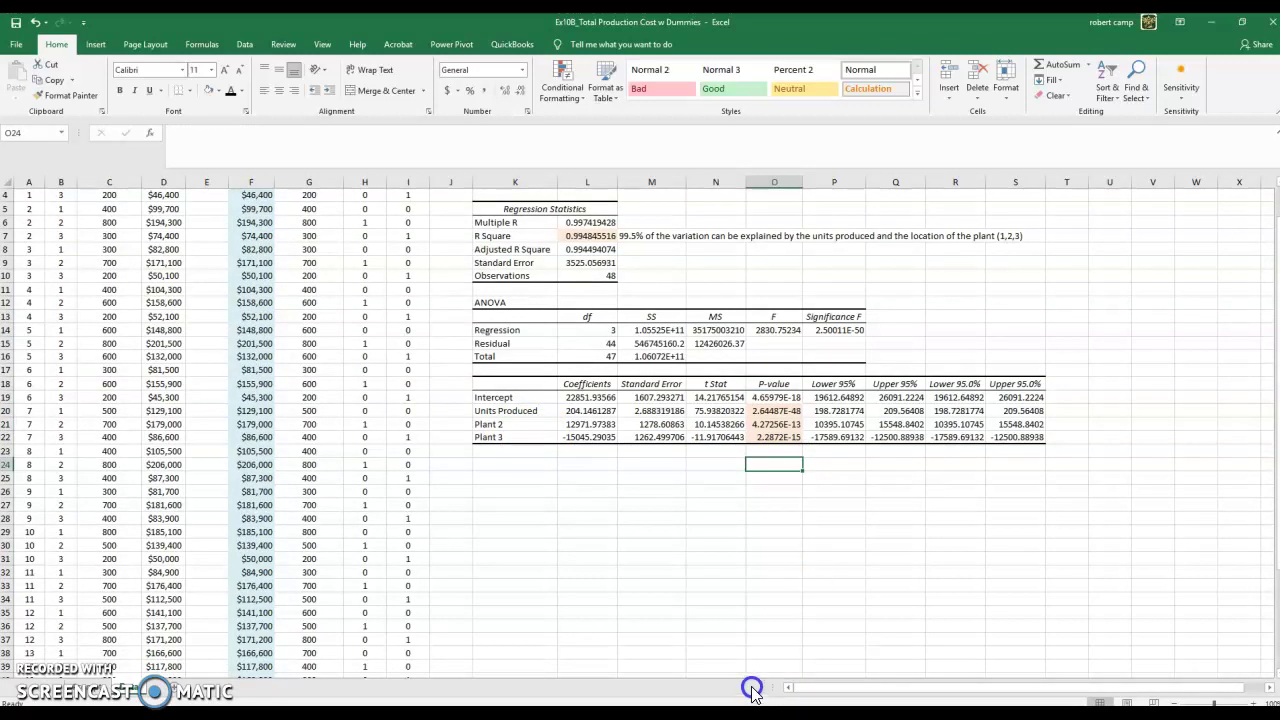
pyautogui.write('All')
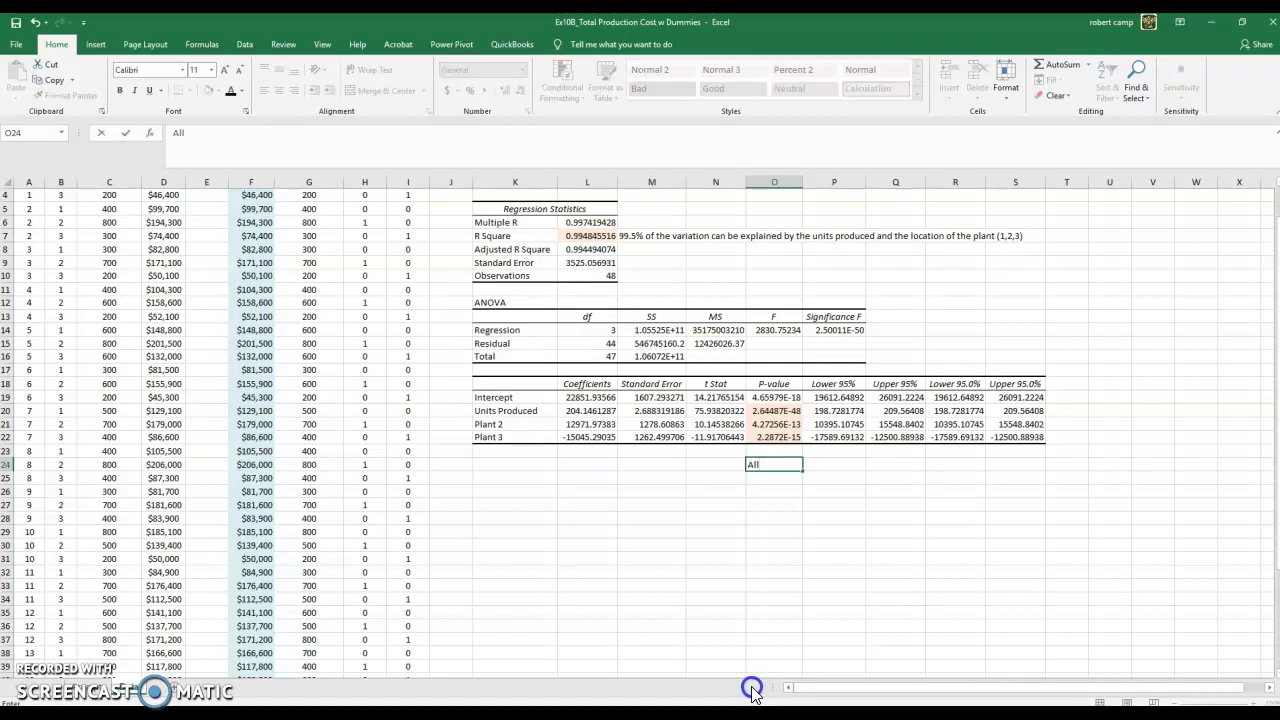
pyautogui.write(' p-values < 0.5')
pyautogui.press('Return')
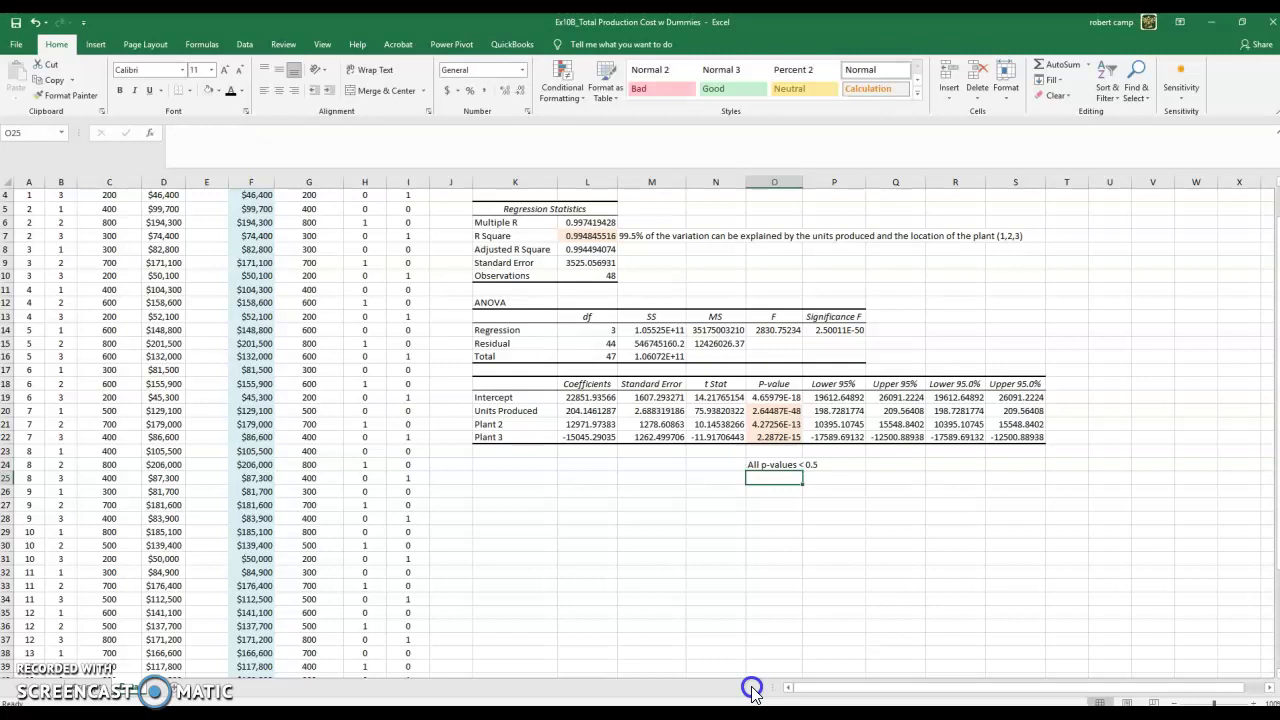
pyautogui.write('Keep all')
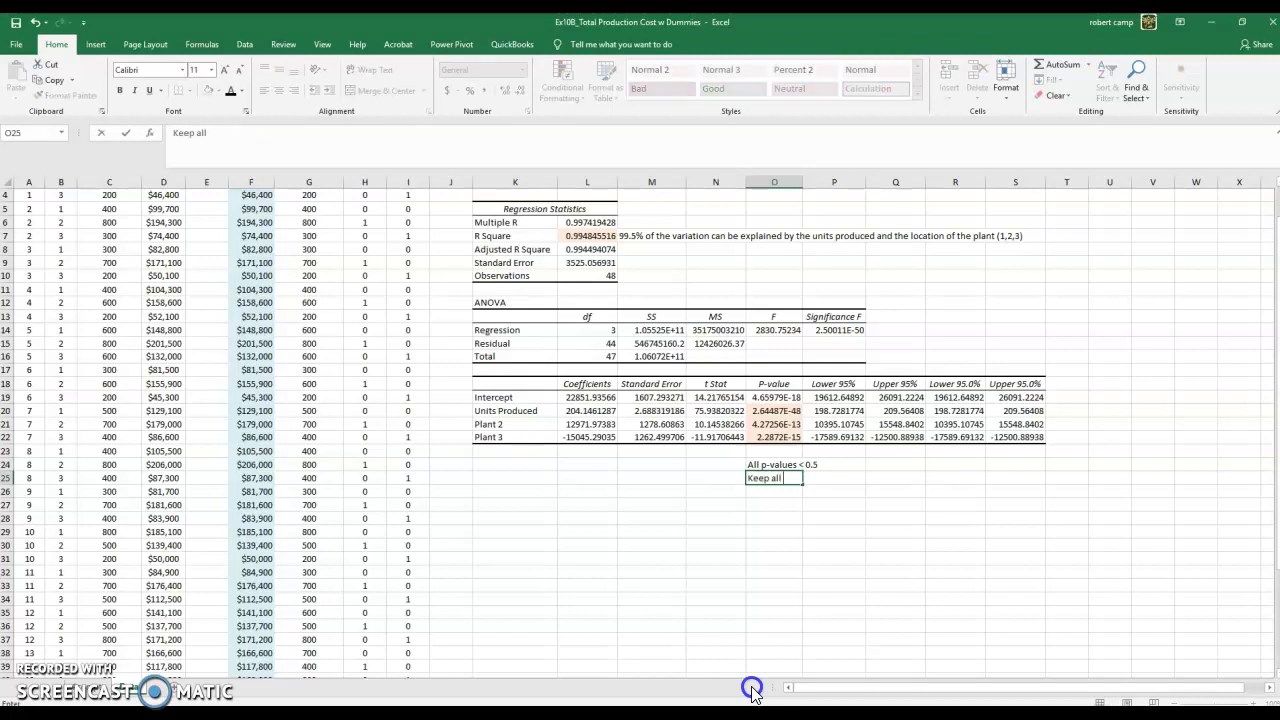
pyautogui.write(' three independent variables')
pyautogui.press('Return')
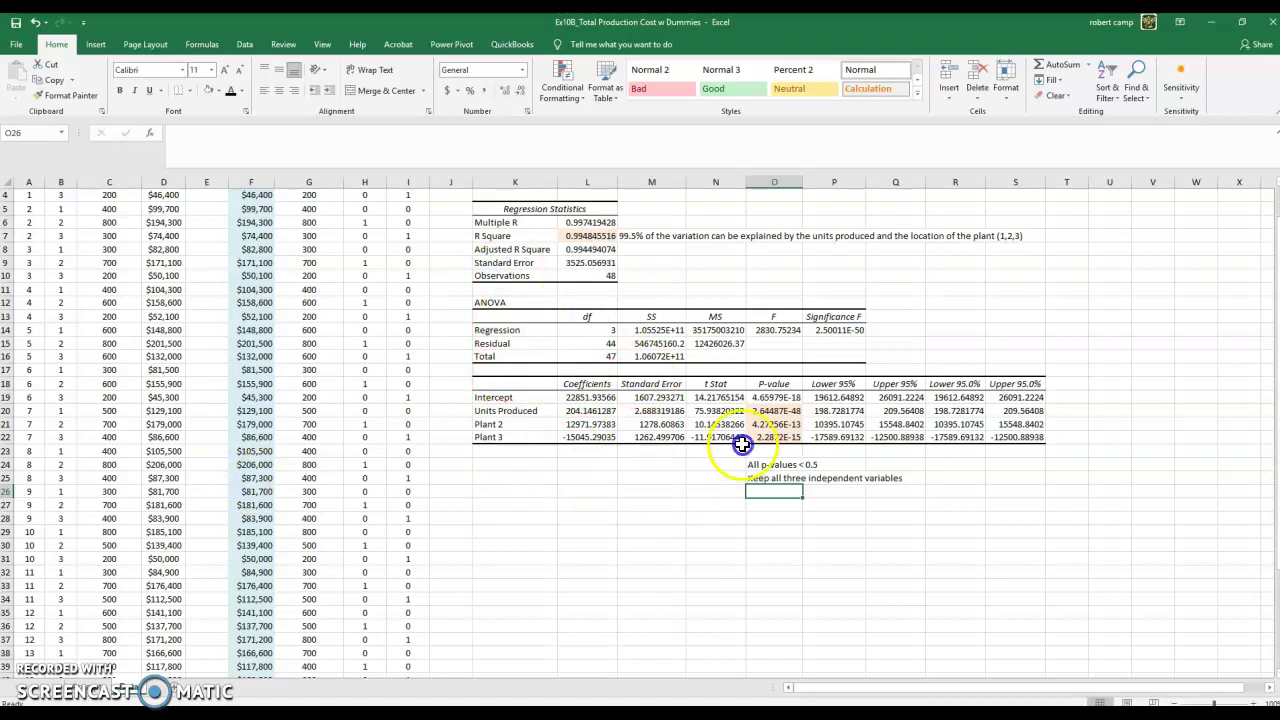
# - Highlight the four regression coefficients in L19:L22 with the light orange fill
pyautogui.moveTo(776, 411); pyautogui.dragTo(779, 438)
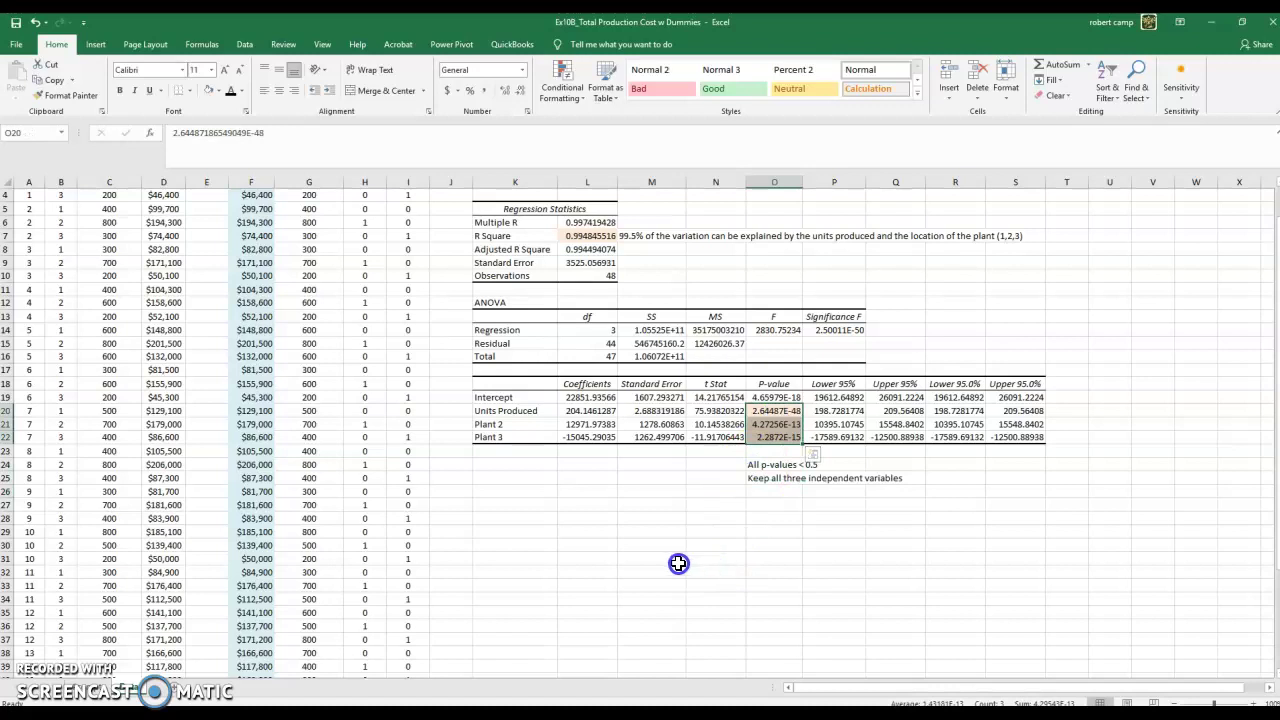
pyautogui.moveTo(594, 397); pyautogui.dragTo(592, 432)
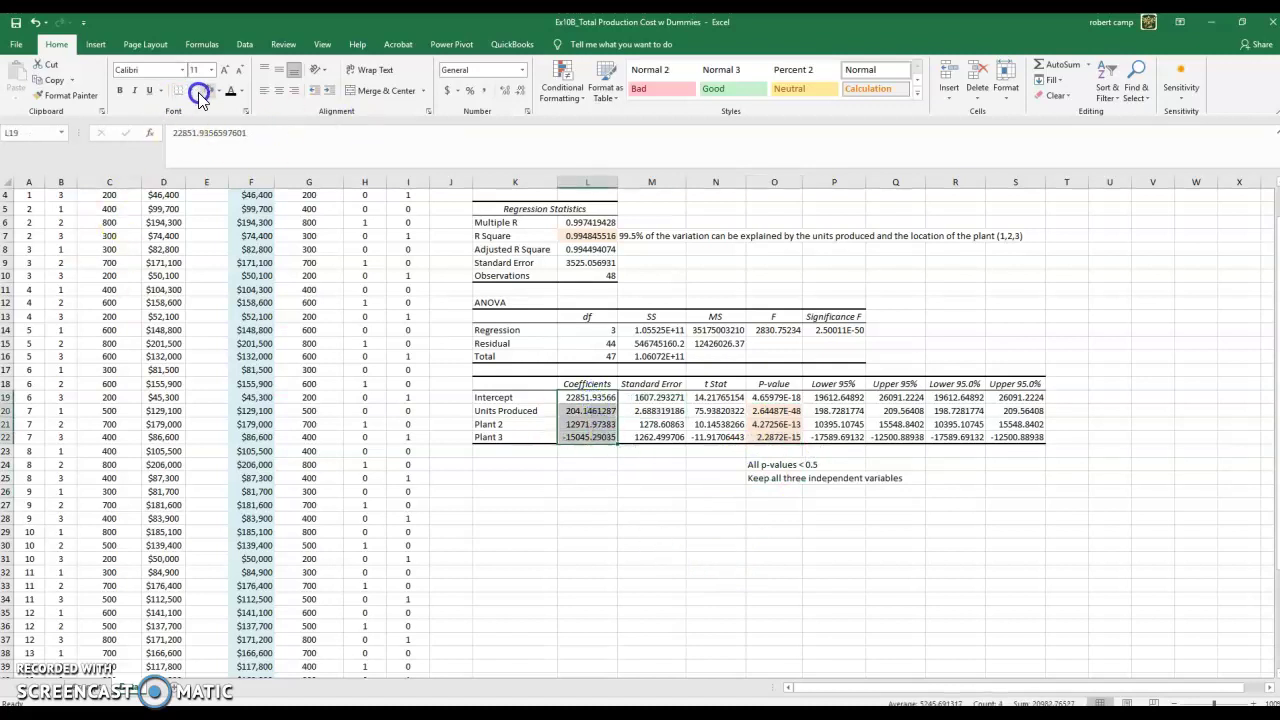
pyautogui.click(208, 90)
pyautogui.click(575, 531)
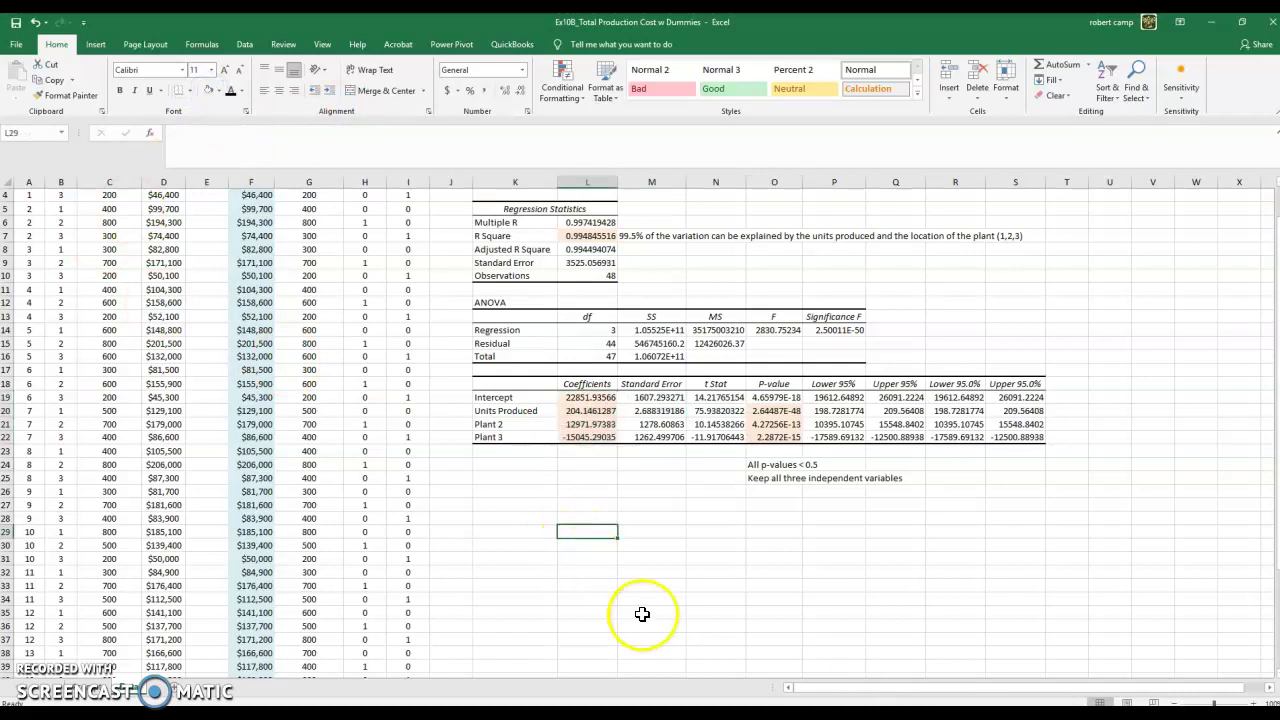
# - Enter the heading "Regression Equ" in cell L28 below the coefficients table
pyautogui.click(604, 518)
pyautogui.write('Re')
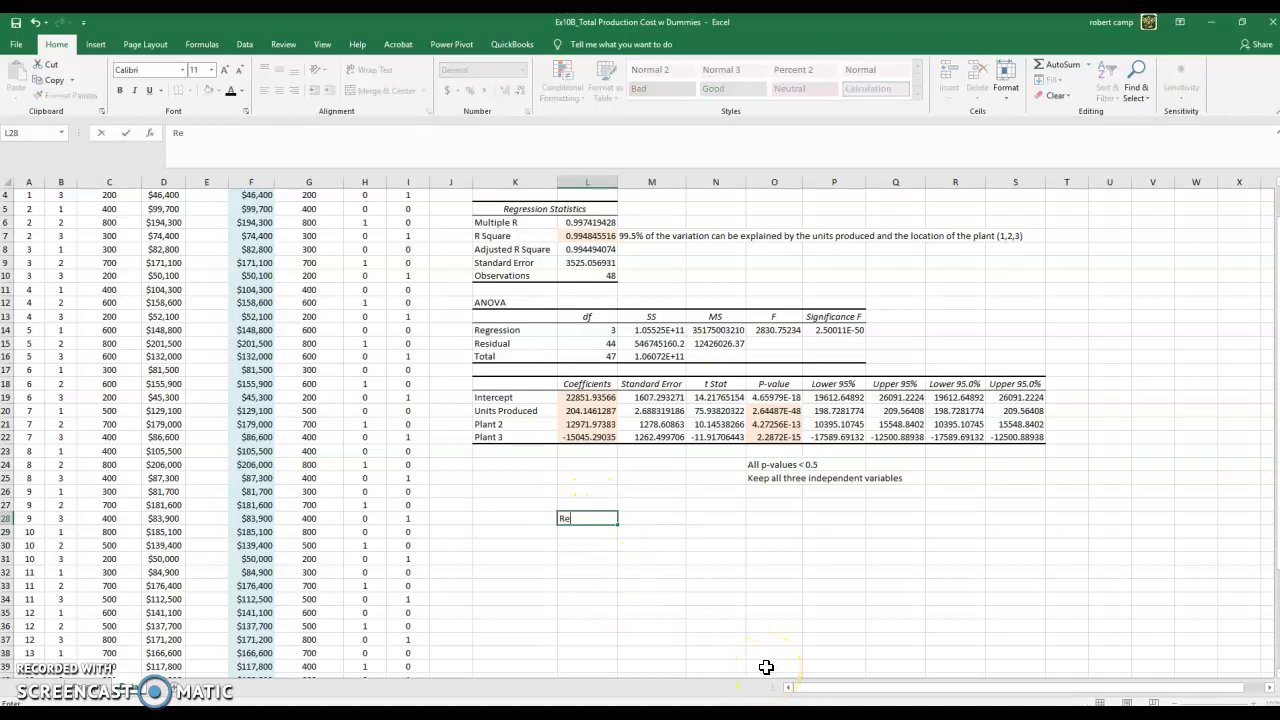
pyautogui.write('gression Equ')
pyautogui.press('Return')
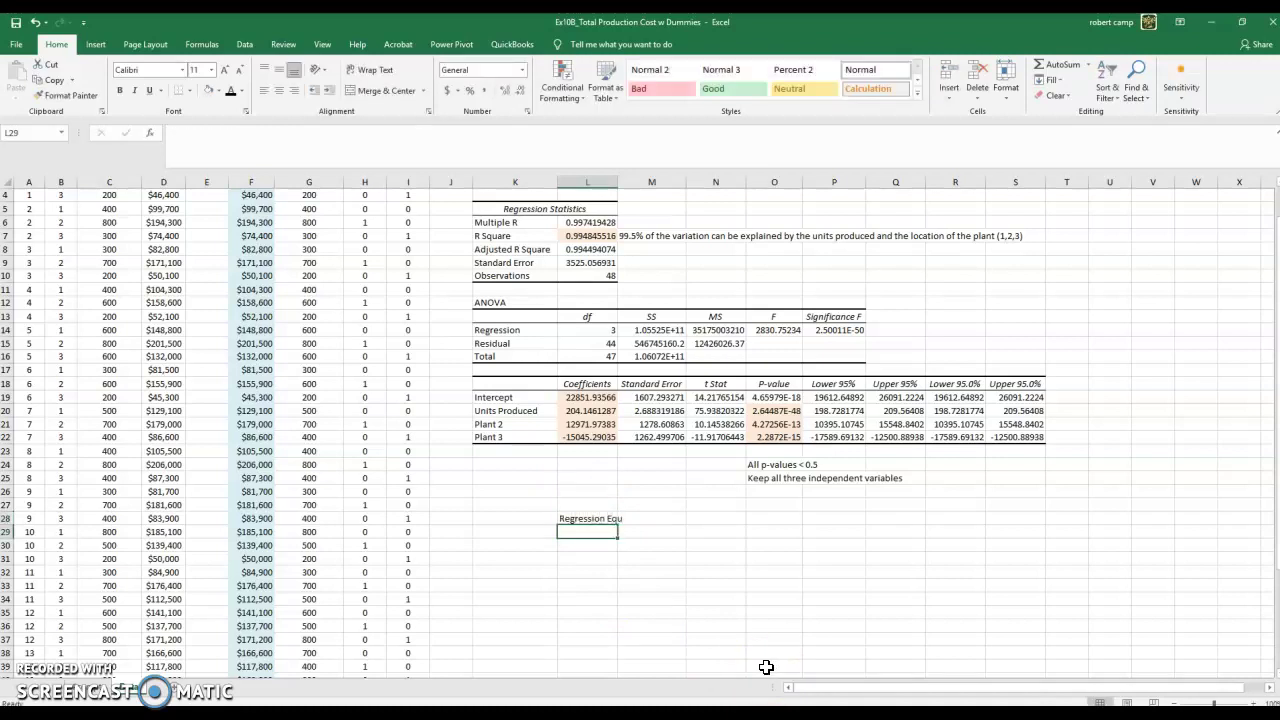
# - In cell L29, write the equation text "Total Cost ($) = 22,851.94+204.15*(Units Produced)*12,971.97*(Plant 2)"
pyautogui.write('=Tota')
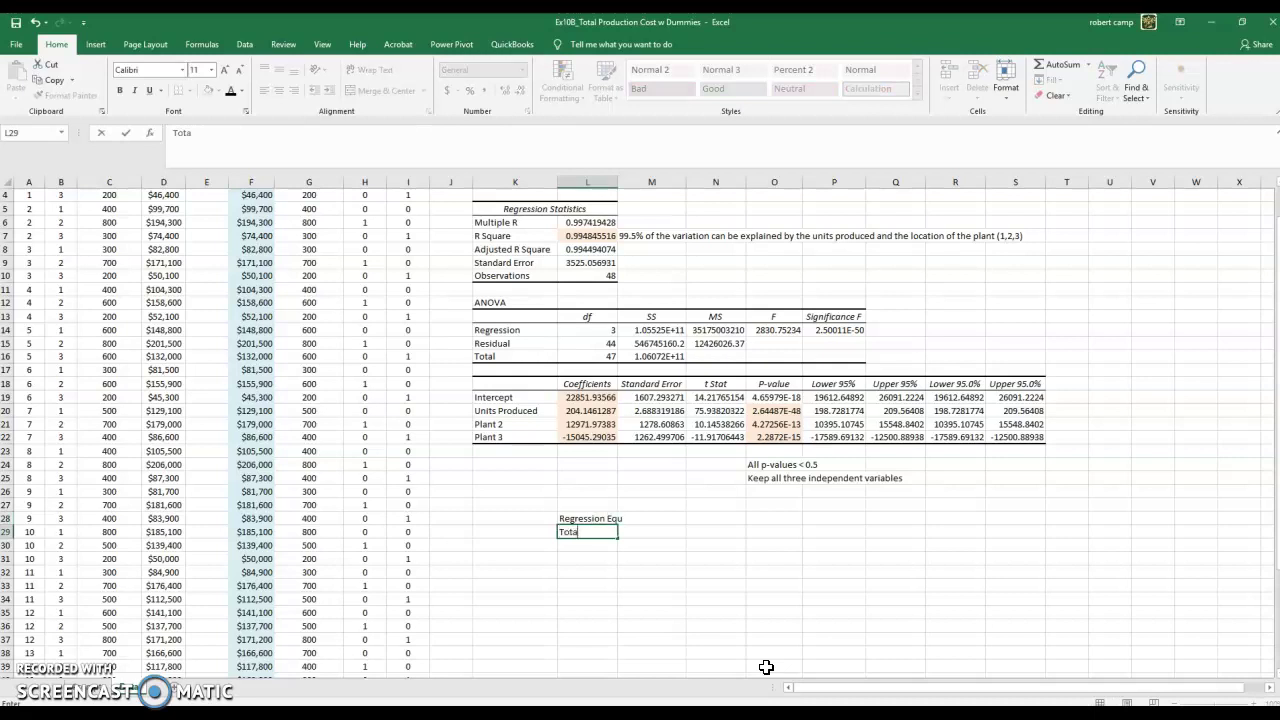
pyautogui.write('l Cost ($) = 22,851.94+')
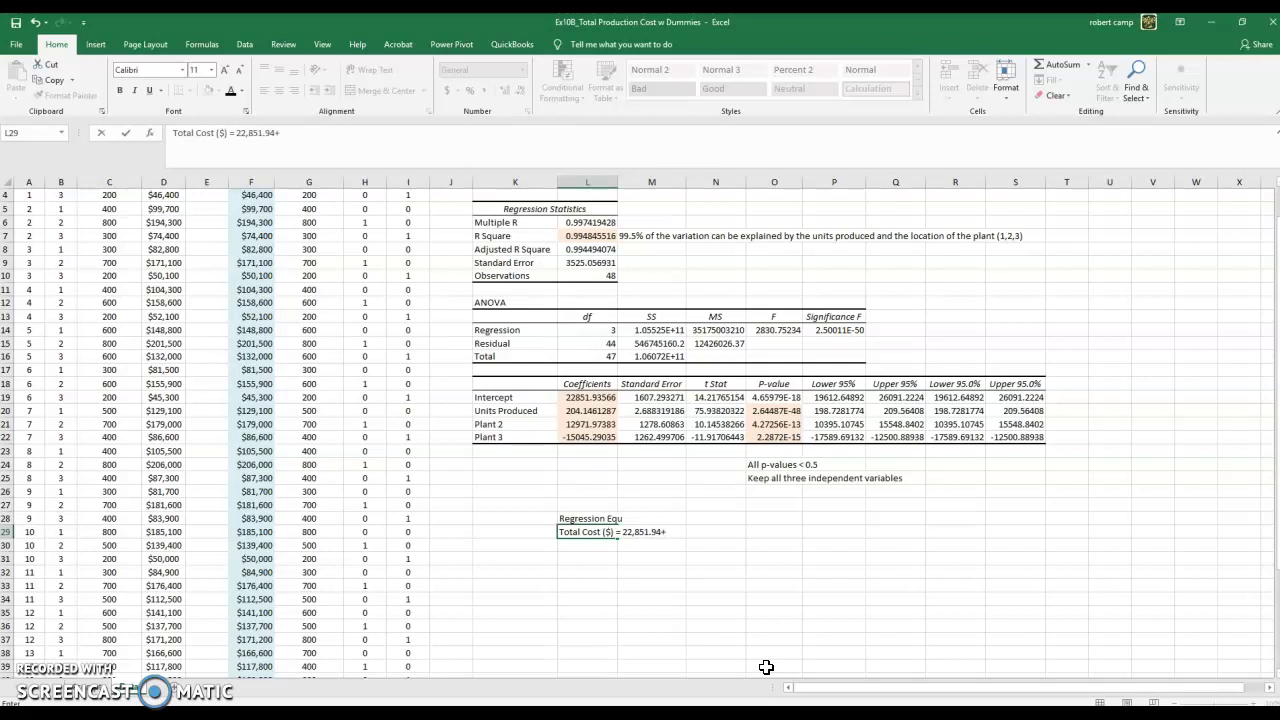
pyautogui.write('204')
pyautogui.write('.15')
pyautogui.write('*(Units p')
pyautogui.write('rod')
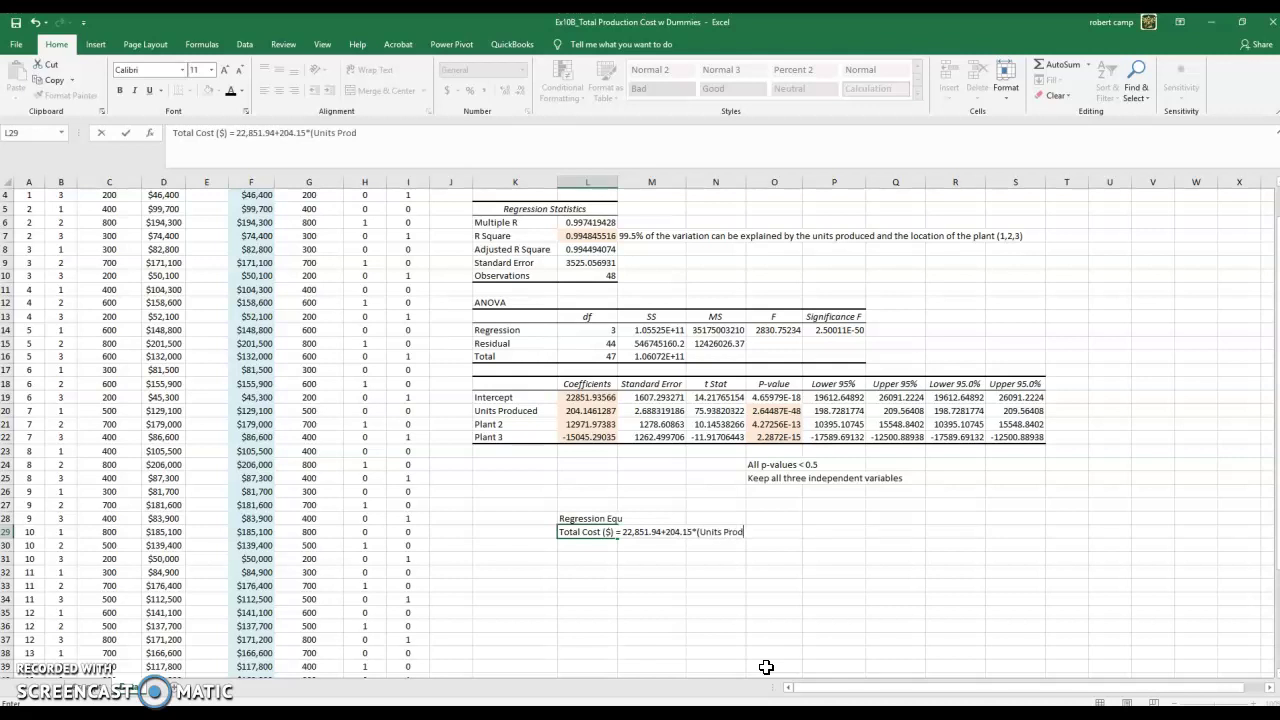
pyautogui.write('ucted)*12,971.97*(Pl')
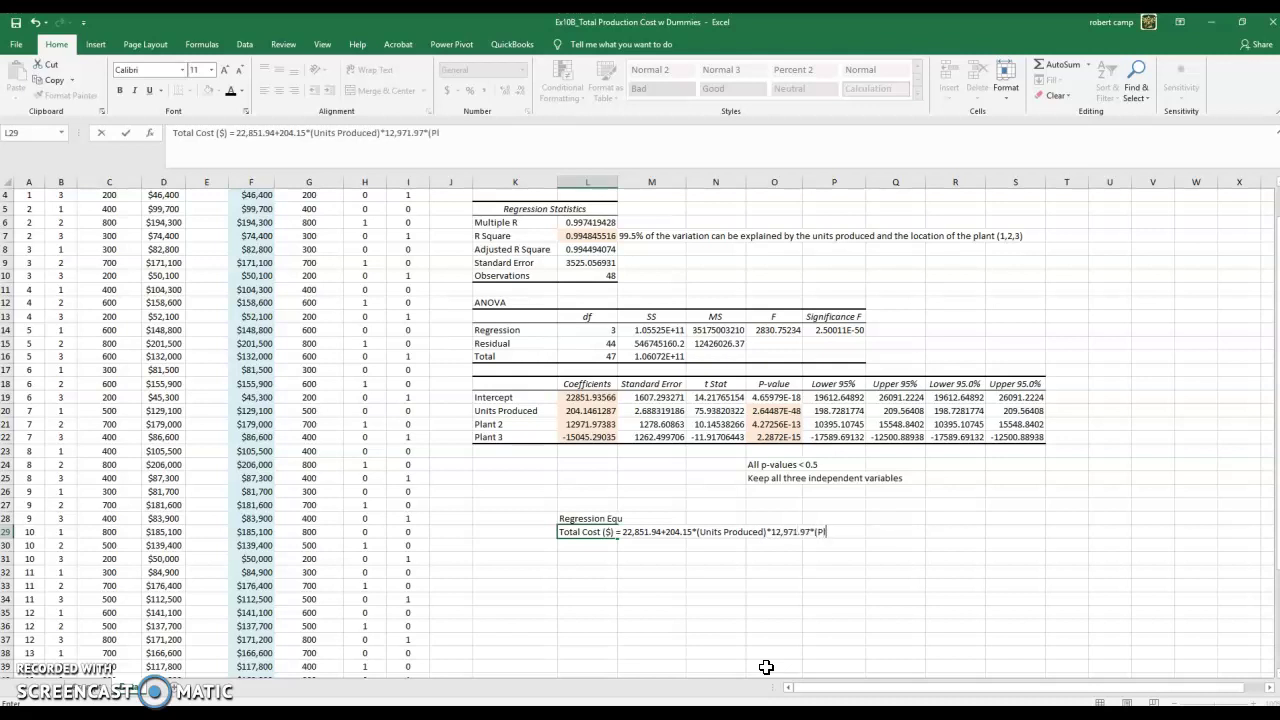
pyautogui.write('ant 2')
# - Replace the multiplication sign before 12,971.97 in the equation text with a plus sign
pyautogui.click(771, 532)
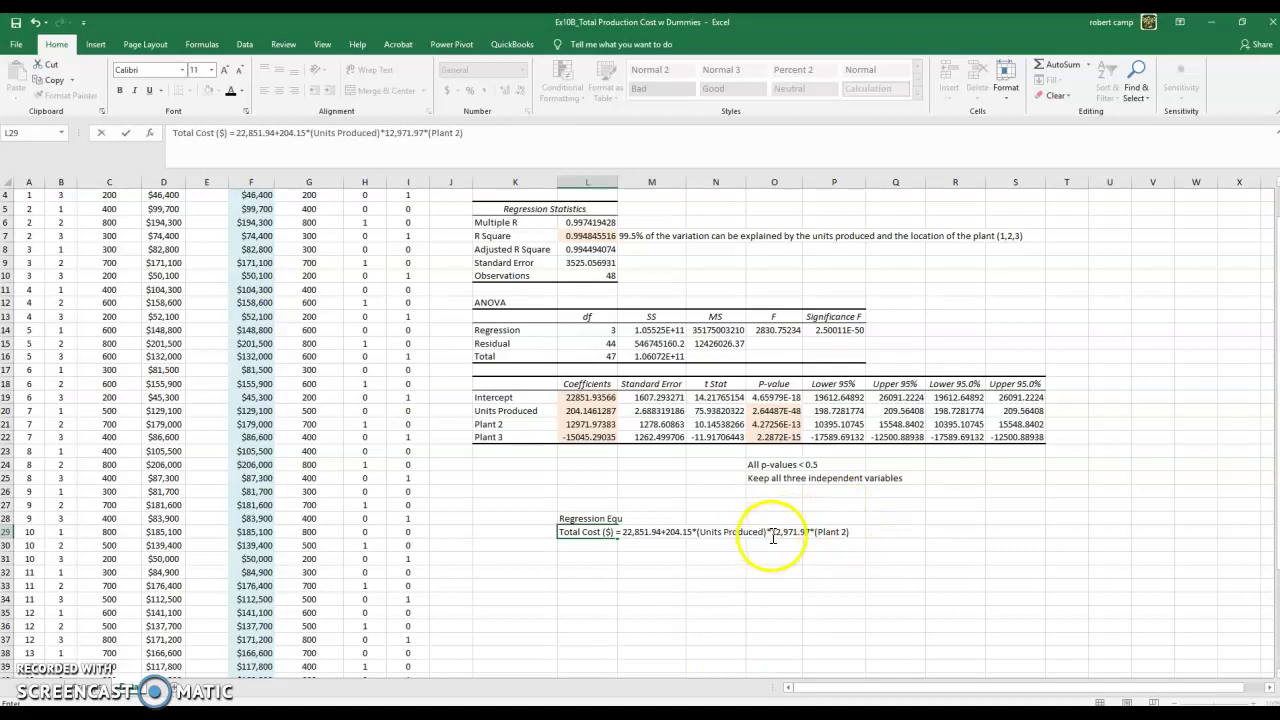
pyautogui.press('BackSpace')
pyautogui.write('+')
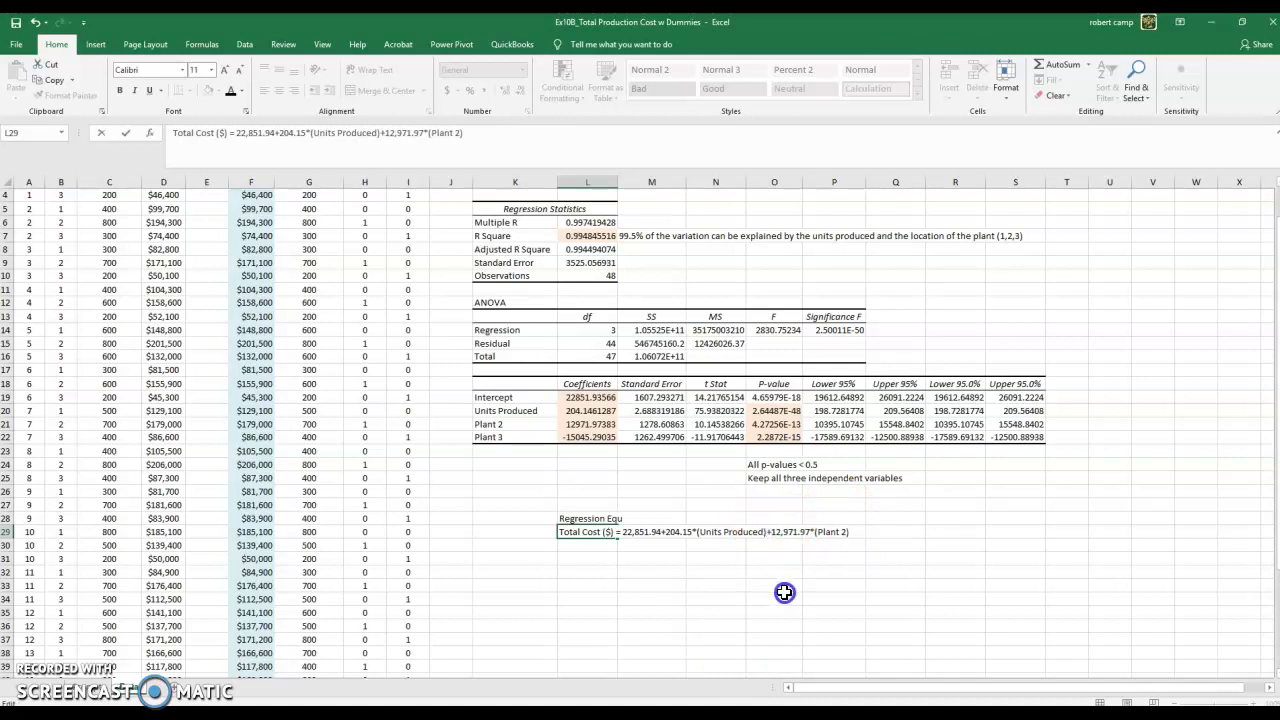
# - Append the term "+-15,045.29*(Plant 3)" to the end of the equation in L29, with Plant 3 in parentheses, and commit the cell
pyautogui.click(853, 530)
pyautogui.write('+-15,045.29')
pyautogui.write('*Plant ')
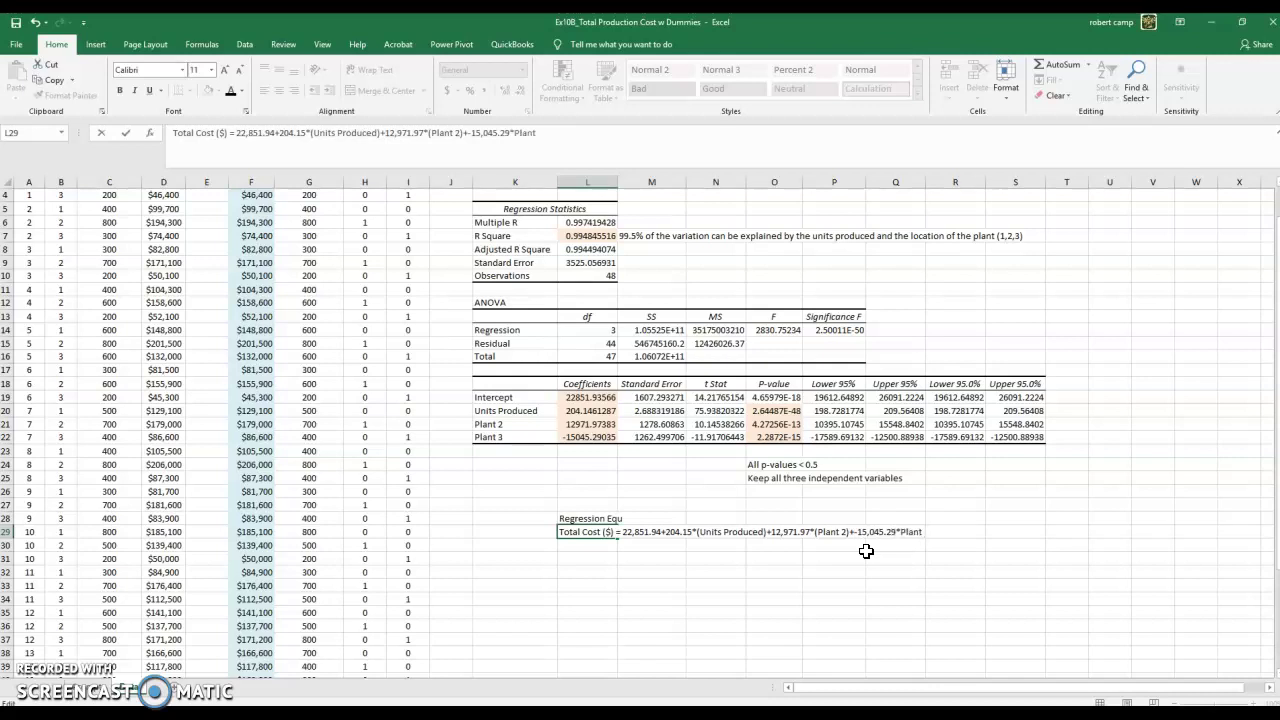
pyautogui.write('3')
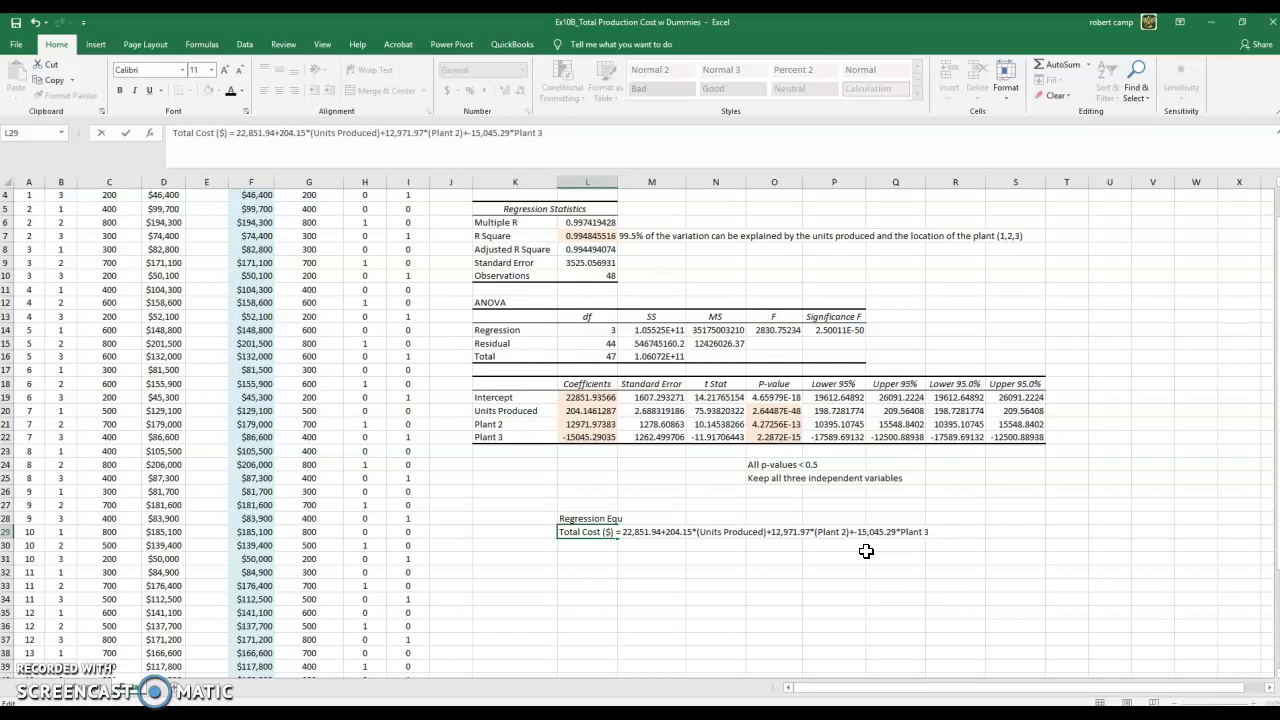
pyautogui.click(513, 133)
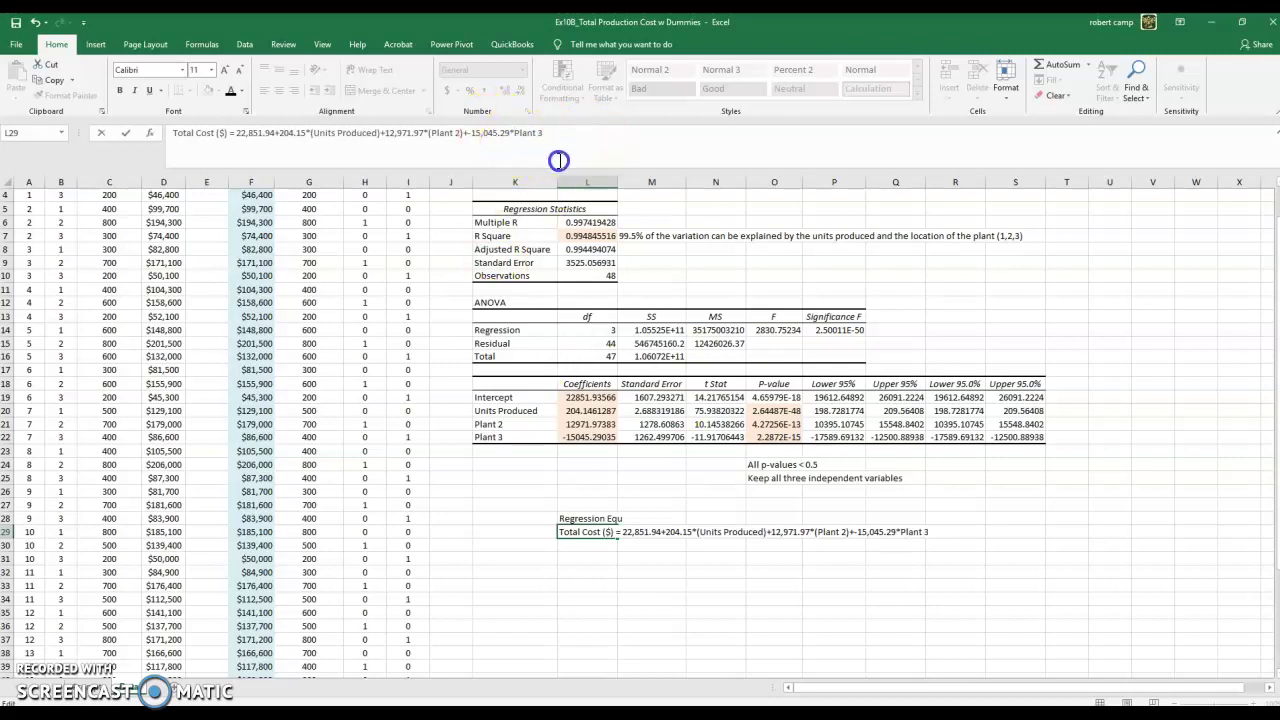
pyautogui.write('($)')
pyautogui.press('Return')
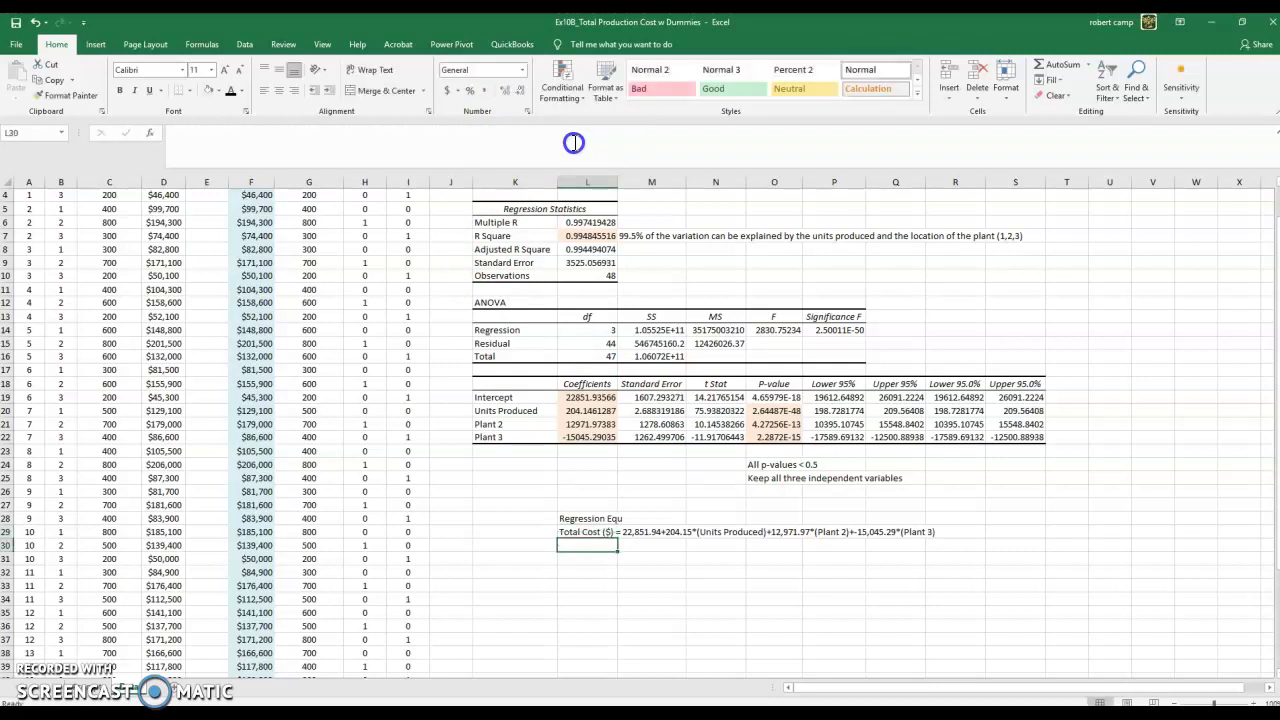
# - In cell M30 below the equation, write the note "Units produced=# of units produced at the plant"
pyautogui.press('Right')
pyautogui.write('Units')
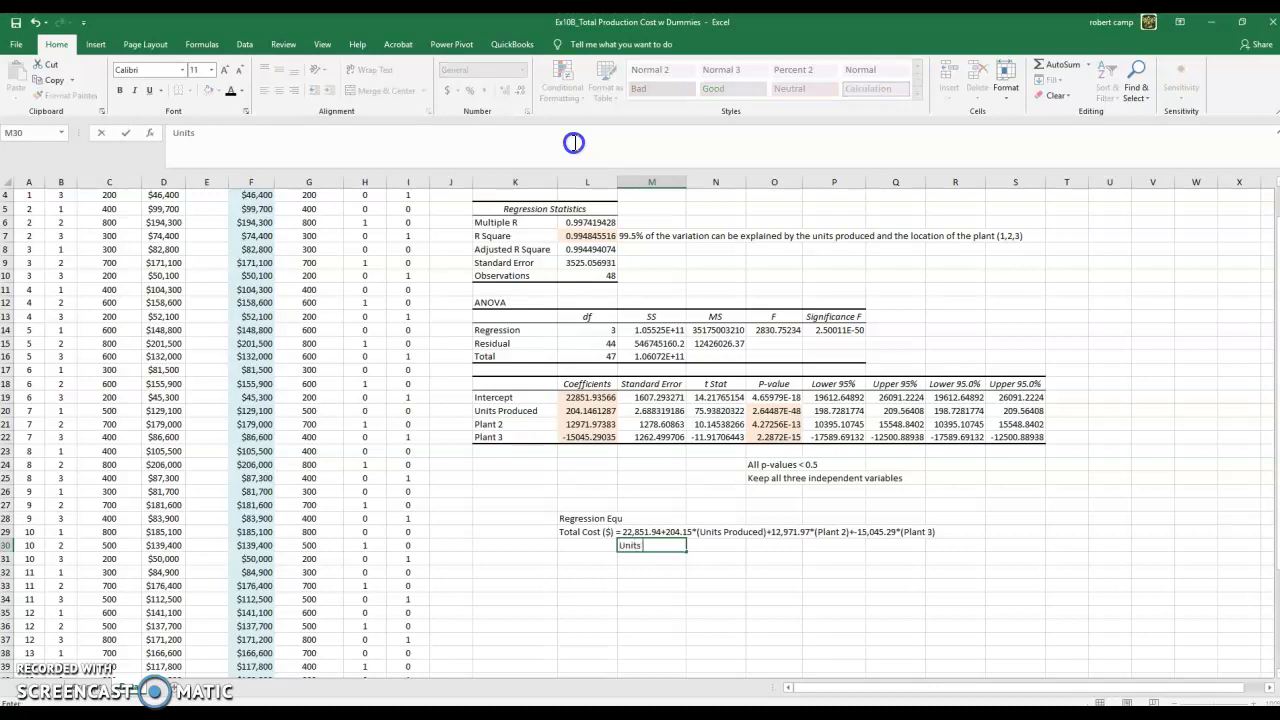
pyautogui.write(' produced=')
pyautogui.write('# of units p')
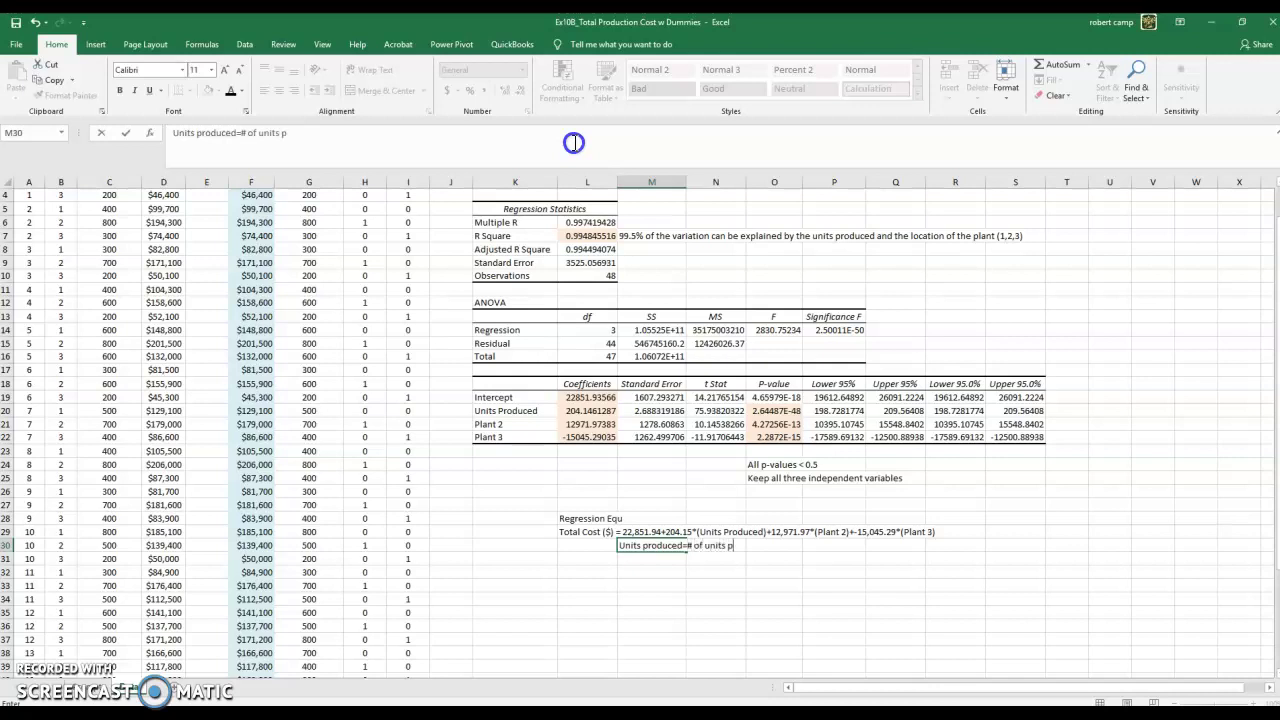
pyautogui.write('roduced at')
pyautogui.write('the plant')
pyautogui.press('Return')
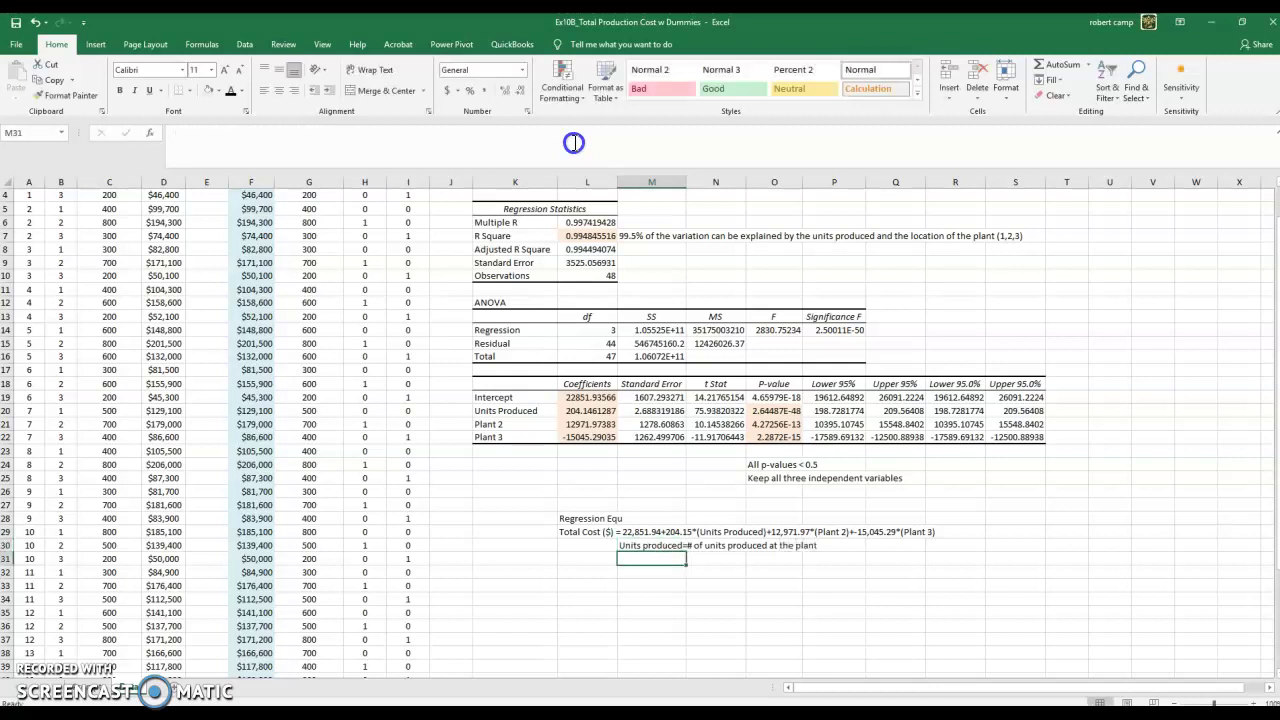
# - In cell M31, write the definition "Plant 2 = 1 if produced at plant 2, otherwise it is 0"
pyautogui.write('Plant')
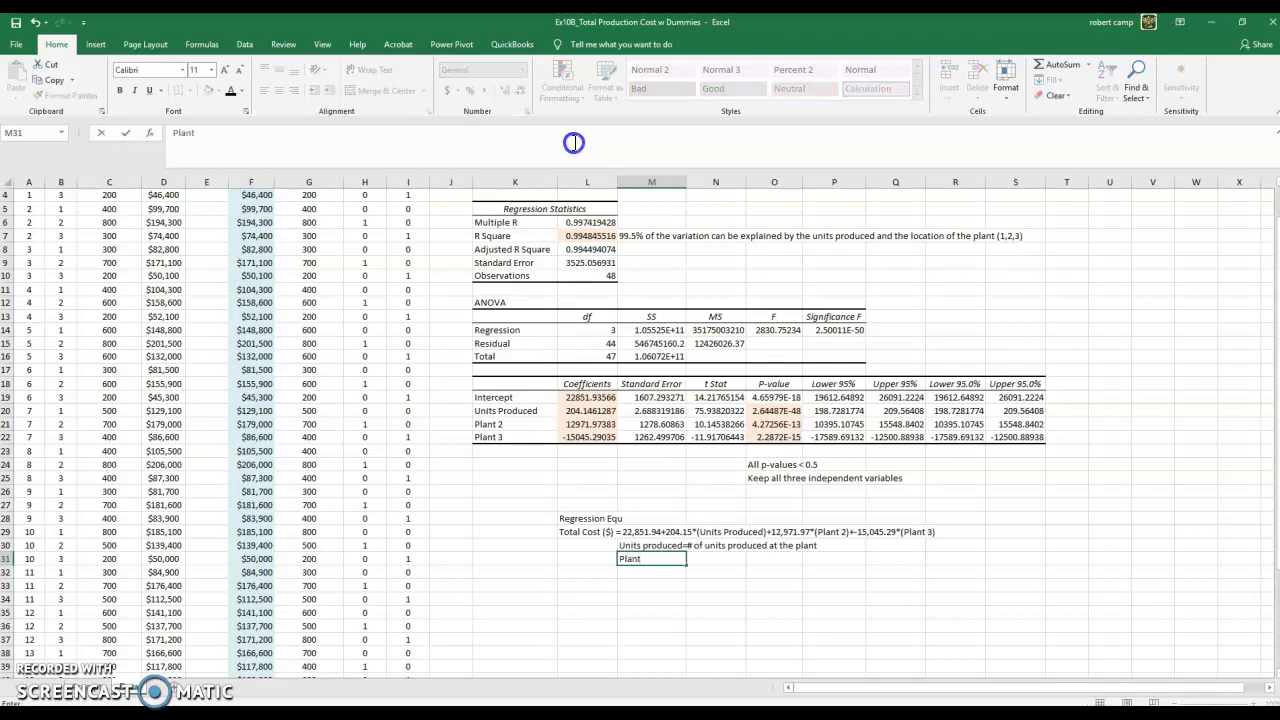
pyautogui.write(' 2')
pyautogui.write(' +')
pyautogui.press('BackSpace')
pyautogui.write('= 1 if produc')
pyautogui.press('BackSpace')
pyautogui.press('BackSpace')
pyautogui.write('uced at plant 2')
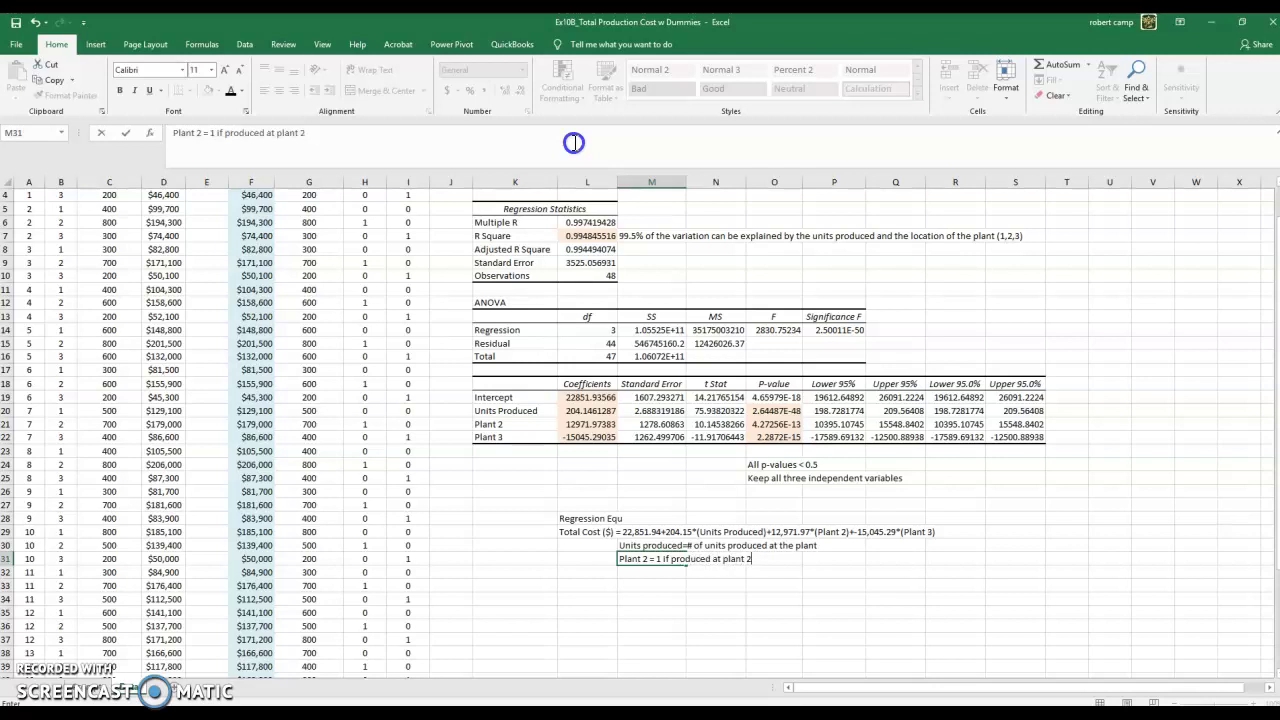
pyautogui.write(' ,')
pyautogui.write(',')
pyautogui.write(' otherwise it i')
pyautogui.write('s ')
pyautogui.write('0')
pyautogui.press('Return')
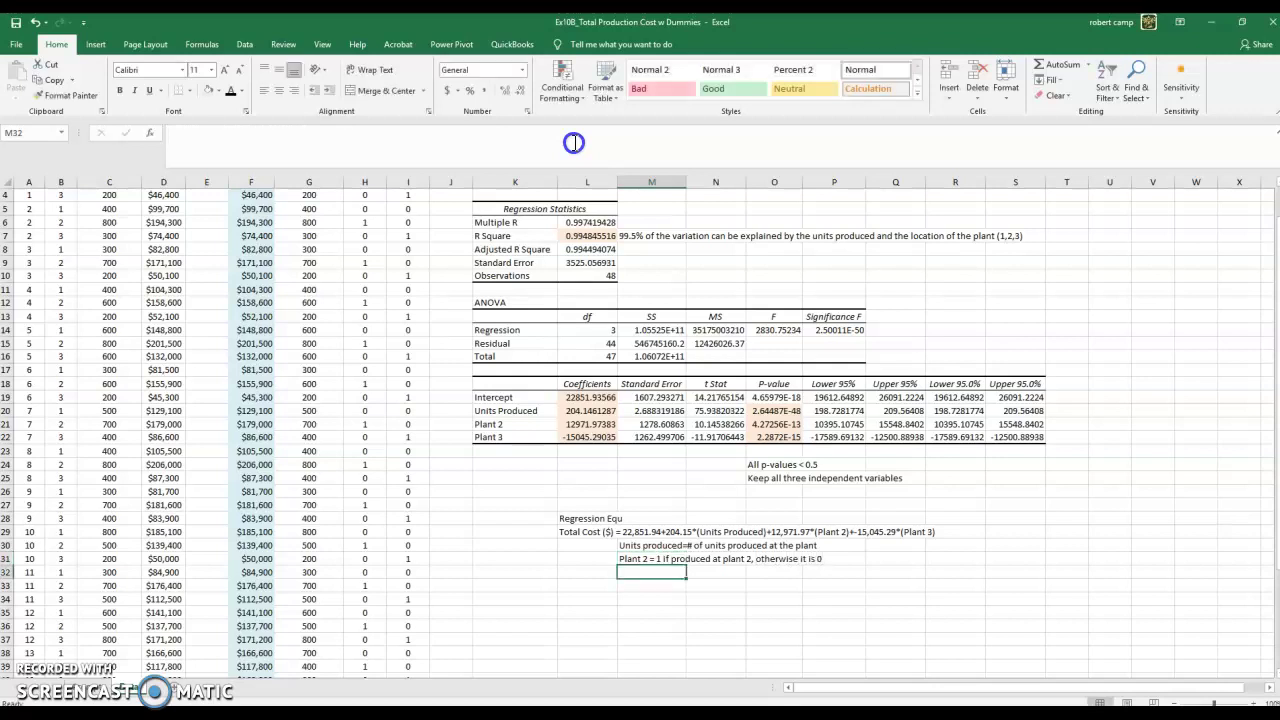
# - Fill cell M32 with the same Plant 2 definition text as the cell above it
pyautogui.write('Plant ')
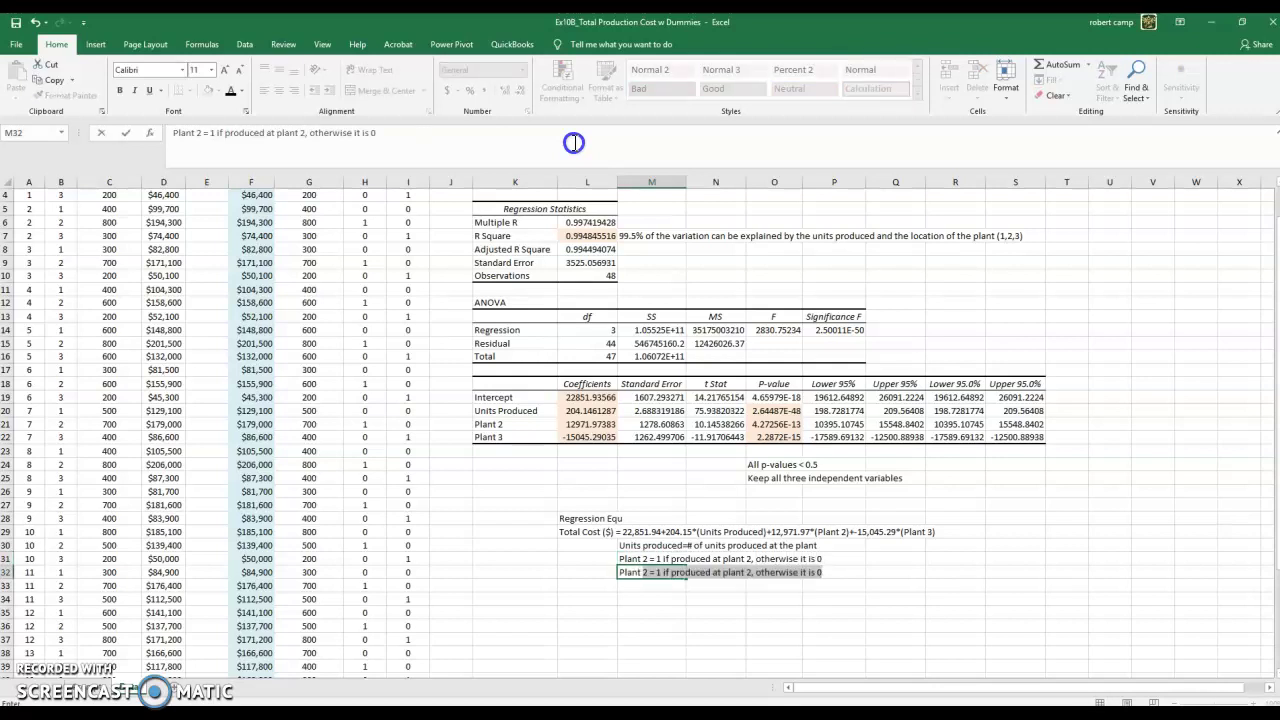
pyautogui.write('3')
pyautogui.press('Return')
pyautogui.press('Up')
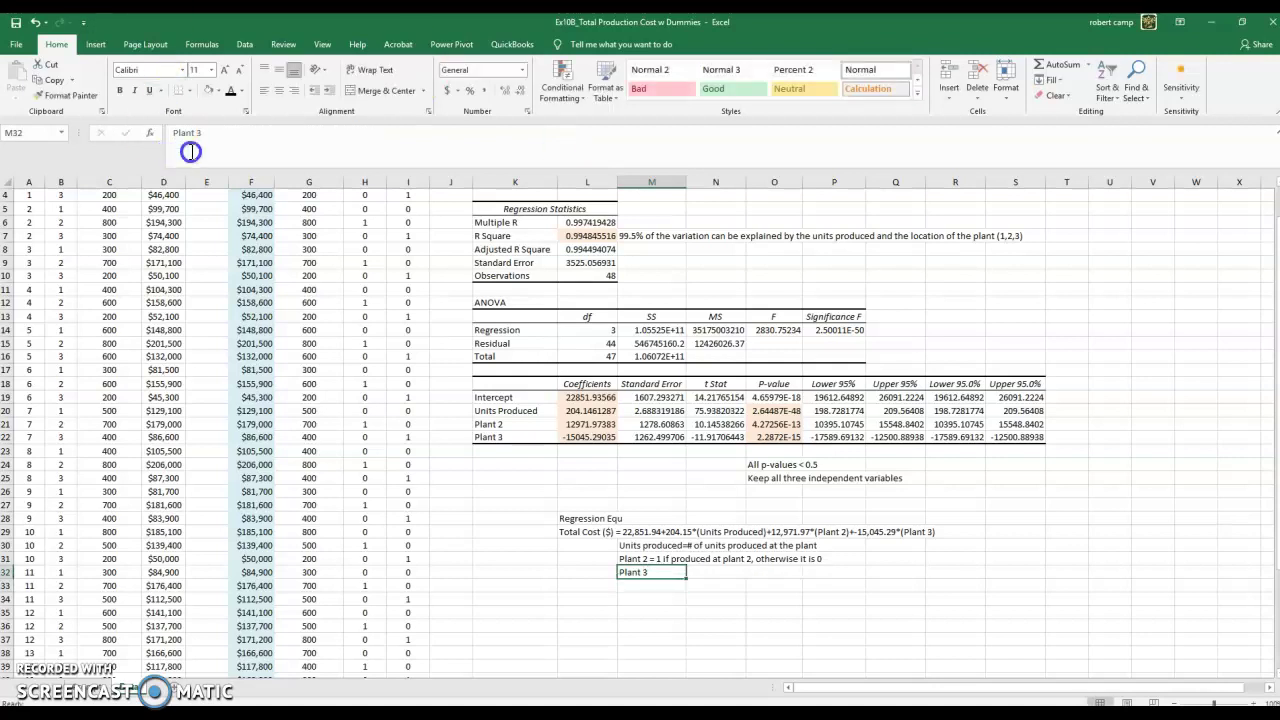
pyautogui.click(237, 135)
pyautogui.press('BackSpace')
pyautogui.press('BackSpace')
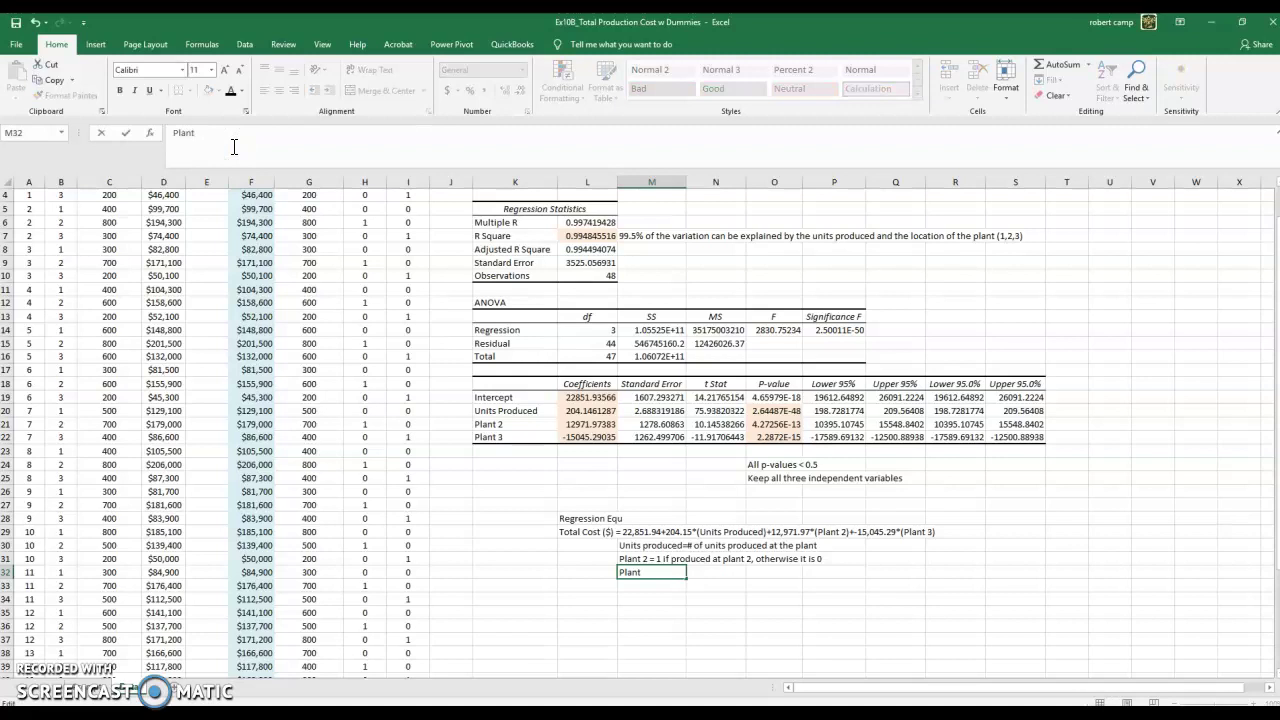
pyautogui.write('2')
pyautogui.press('Return')
pyautogui.press('Up')
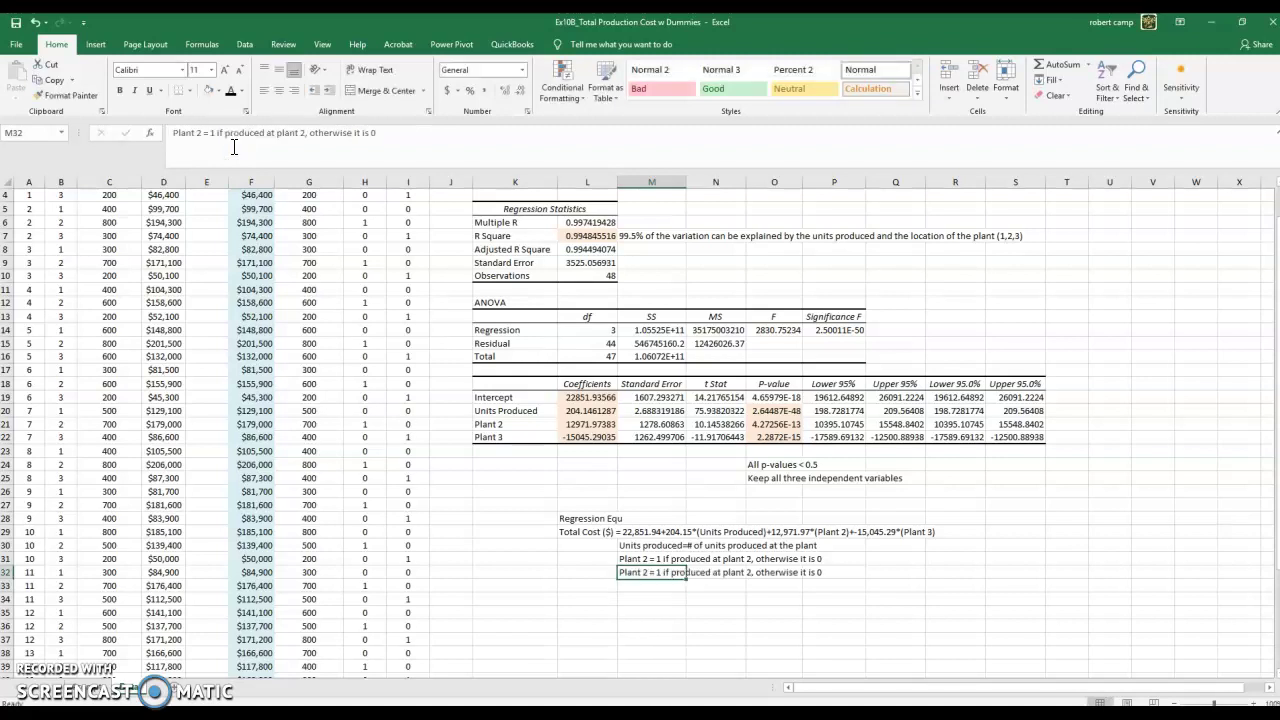
# - Edit M32 to read "Plant 3 = 1 if produced at plant 3, otherwise it is 0"
pyautogui.click(203, 134)
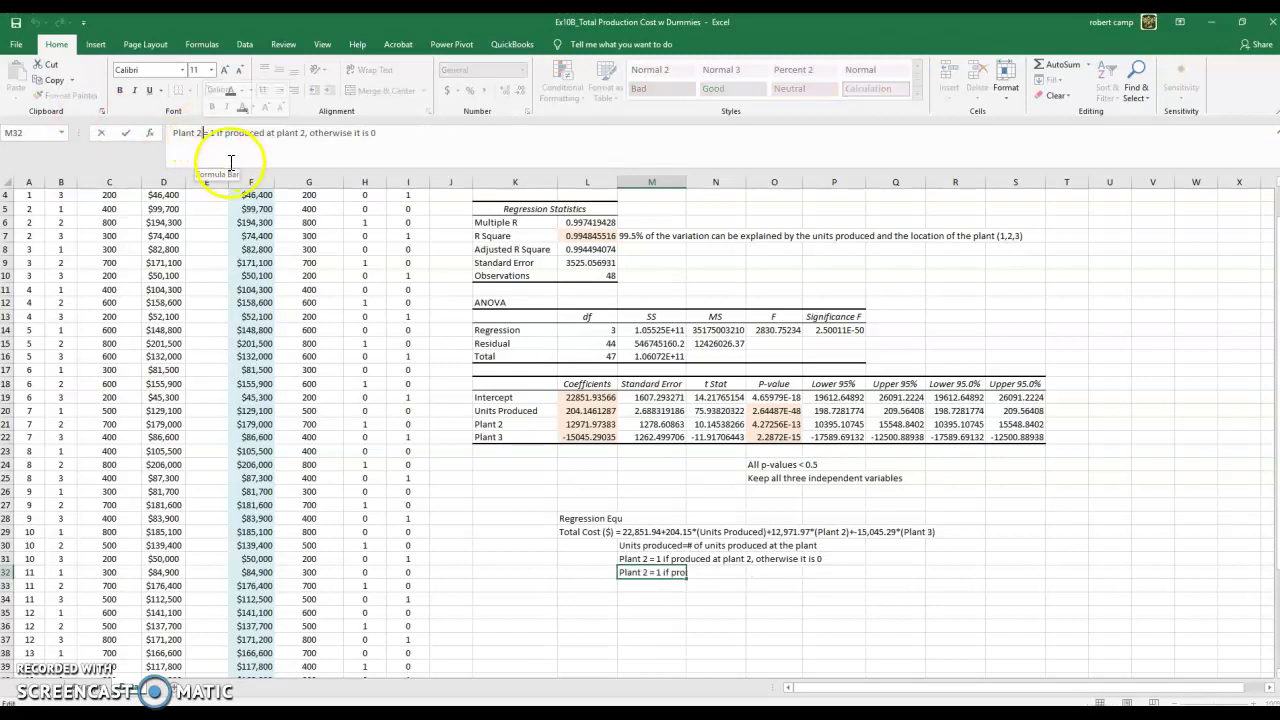
pyautogui.press('BackSpace')
pyautogui.write('3')
pyautogui.click(308, 134)
pyautogui.press('BackSpace')
pyautogui.write('3')
pyautogui.press('Return')
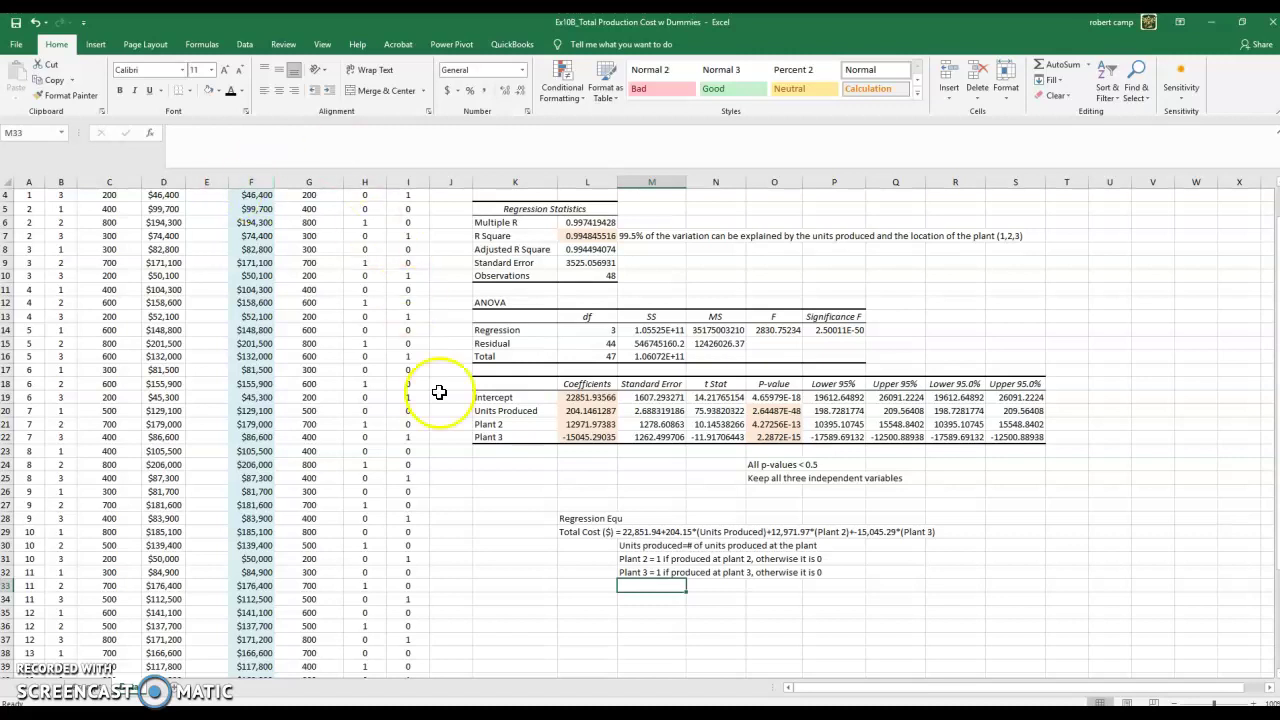
# - Enter the heading "Slope Interpretations" in cell L34, below the variable definitions
pyautogui.scroll(-2, 650, 460)
pyautogui.click(594, 519)
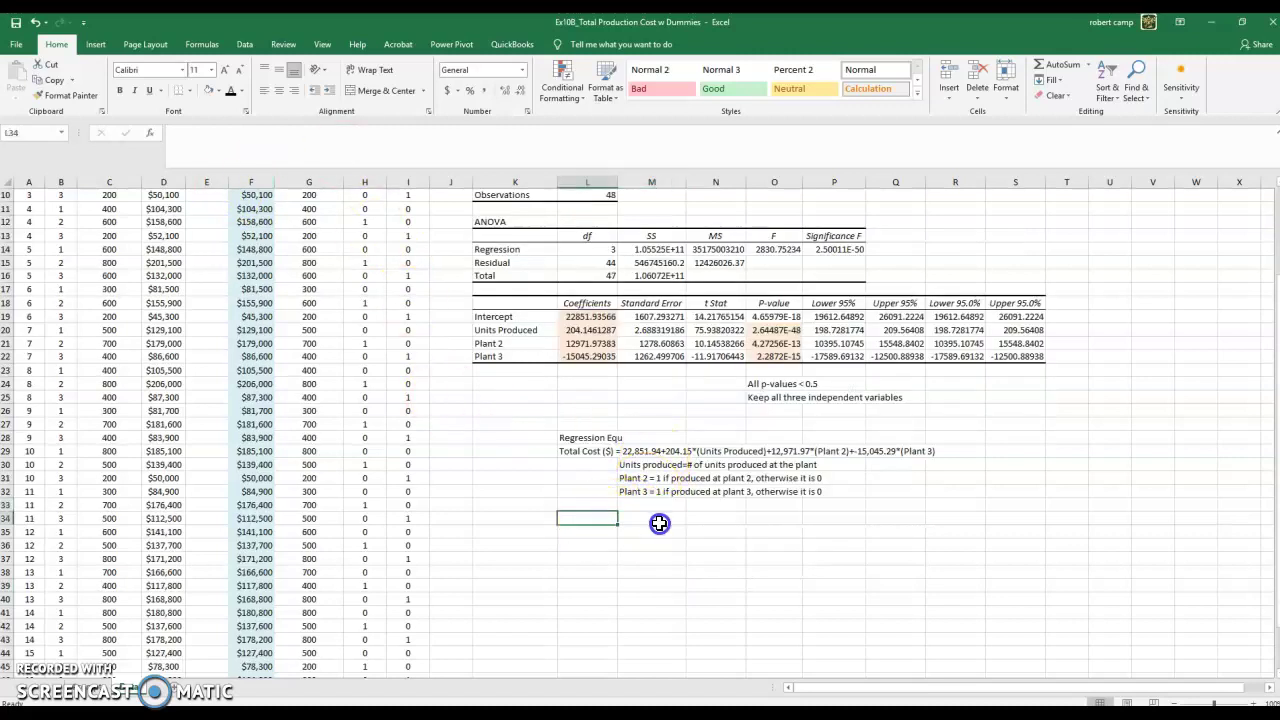
pyautogui.write('Slope')
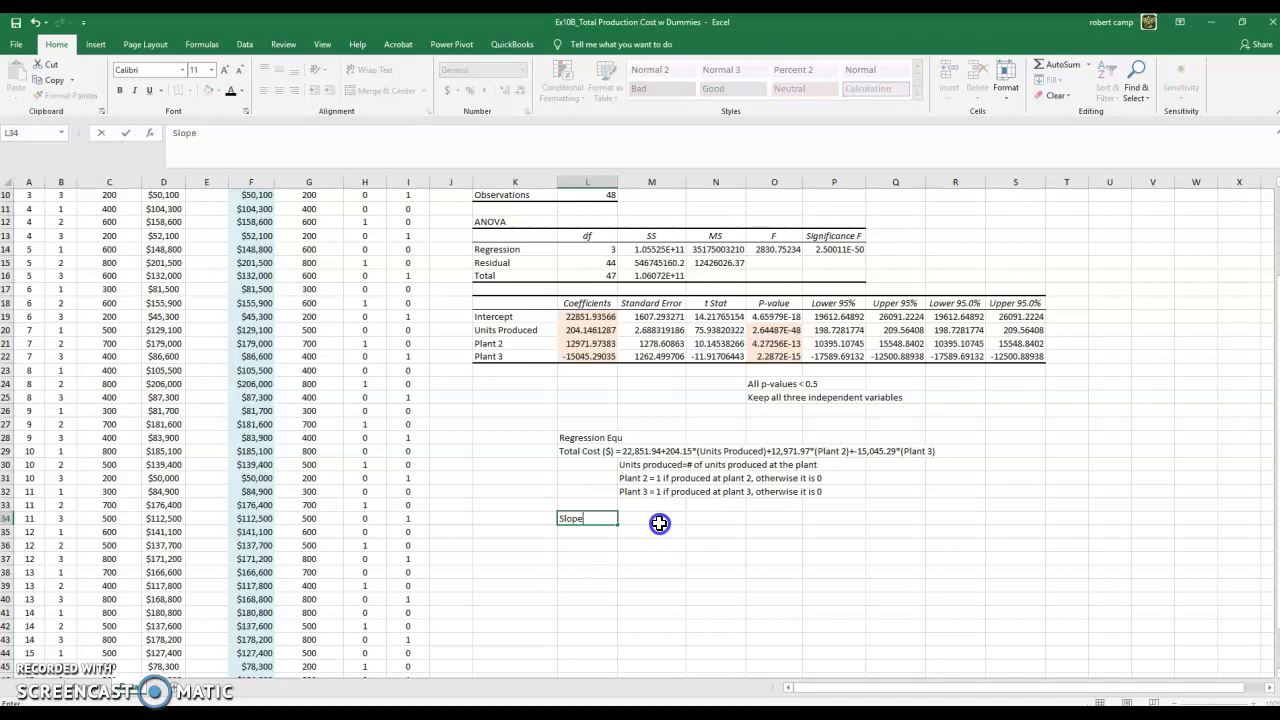
pyautogui.write(' Interpretations')
pyautogui.hotkey('ctrl', 'Return')
pyautogui.press('Return')
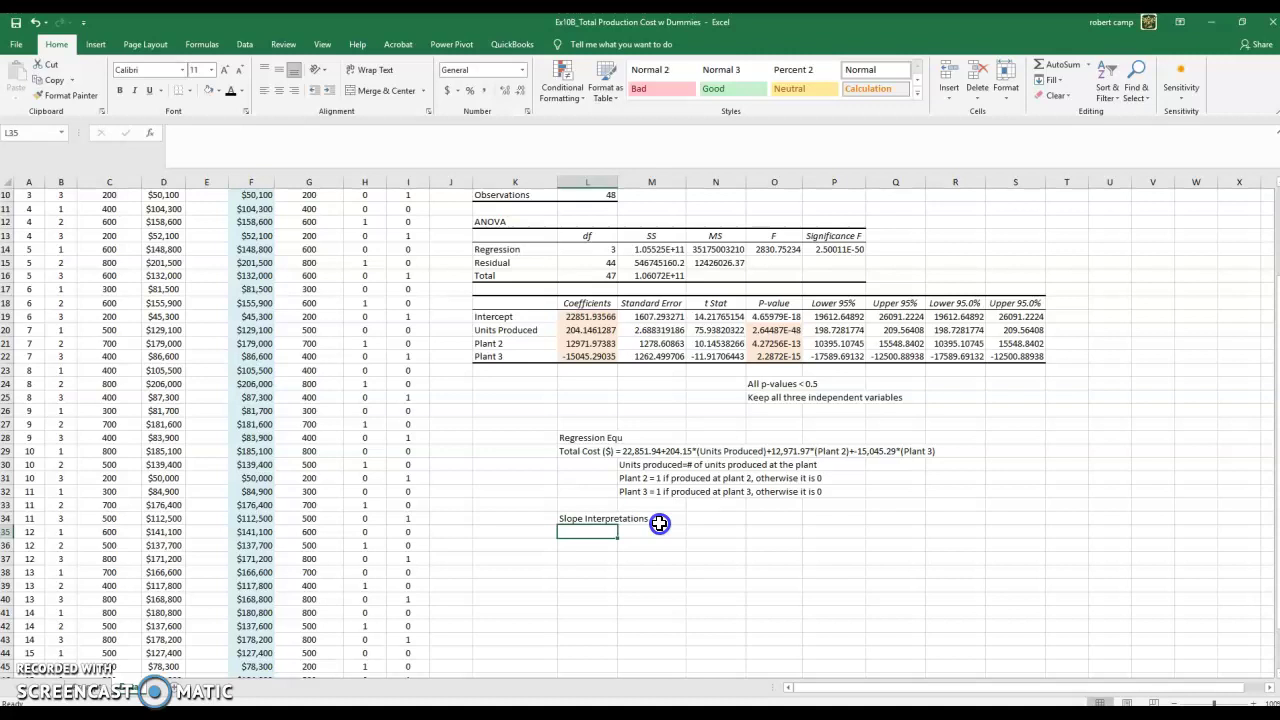
# - In L35, write "Units Produced=if the numbers increase by 1, then the total cost increases by 204.15"
pyautogui.write('Uni')
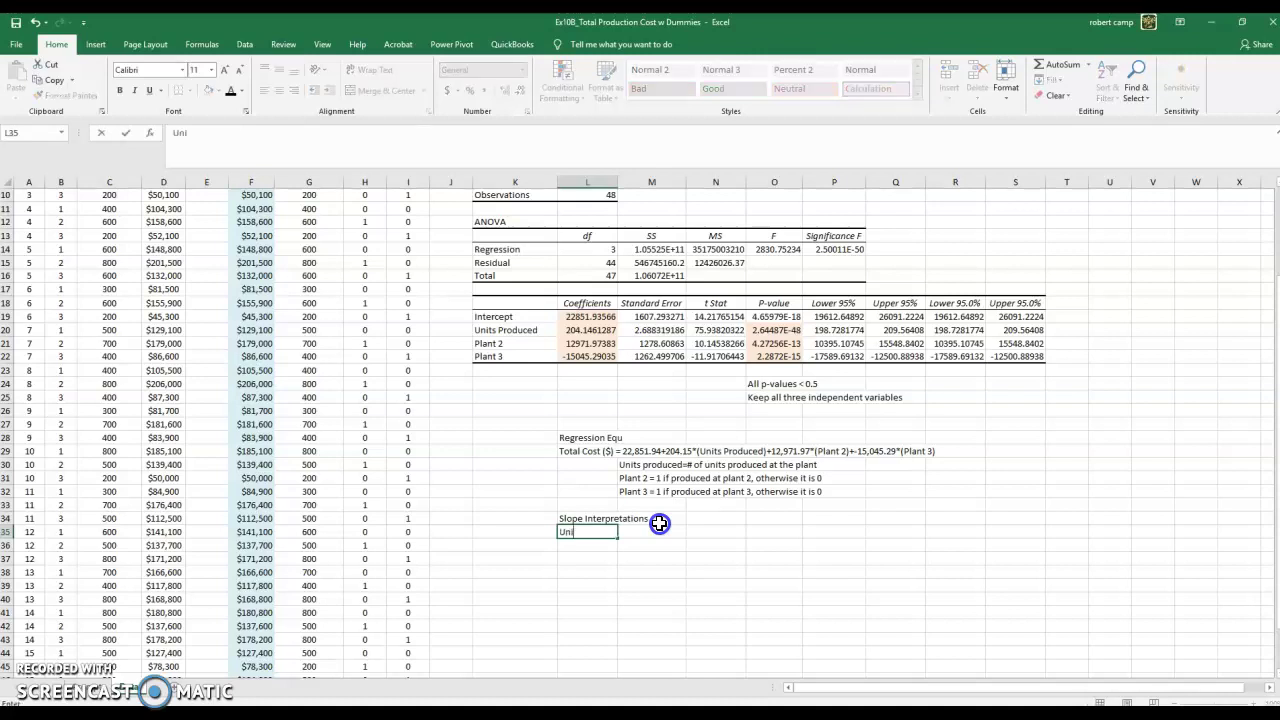
pyautogui.write('ts Produced')
pyautogui.press('Return')
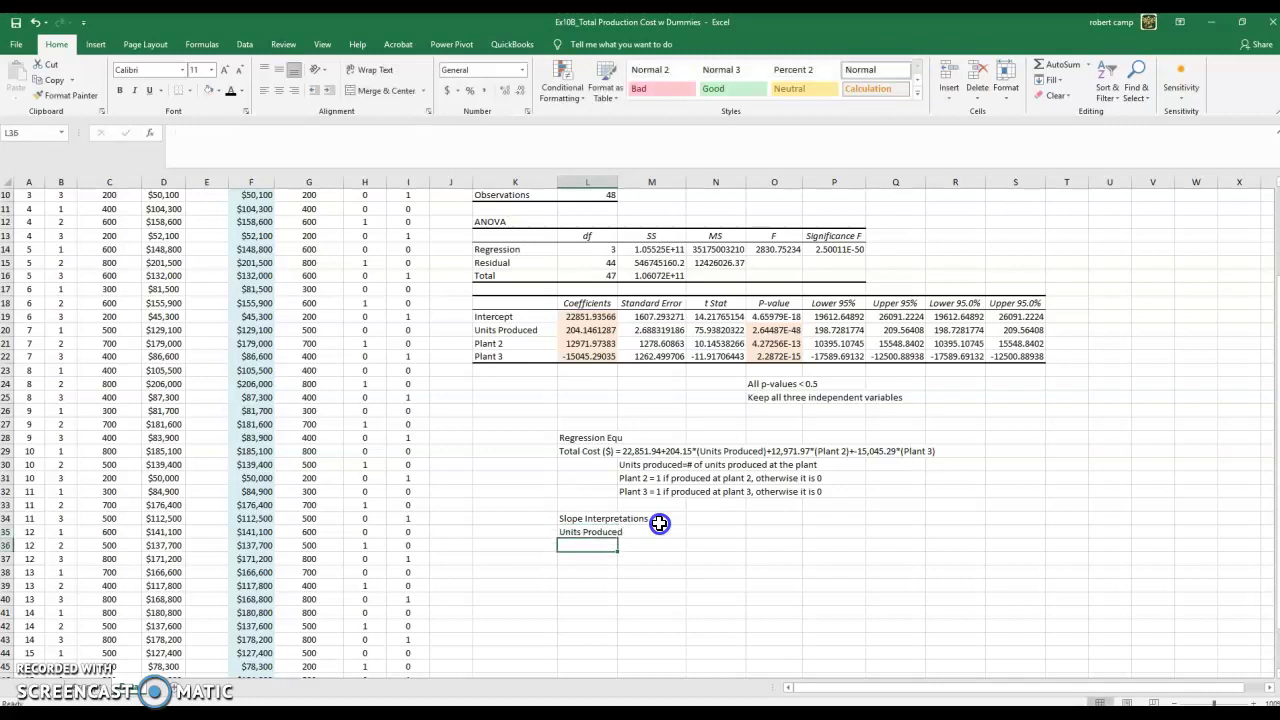
pyautogui.press('Up')
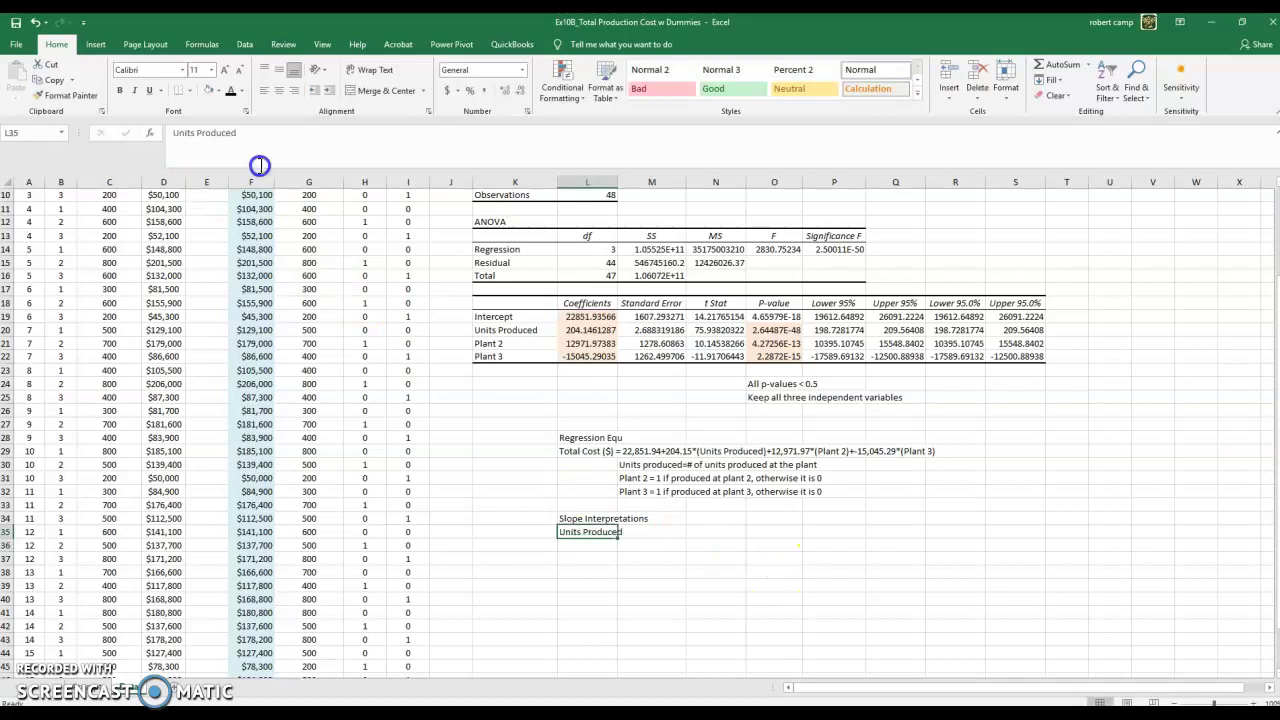
pyautogui.click(264, 143)
pyautogui.write('=if the num')
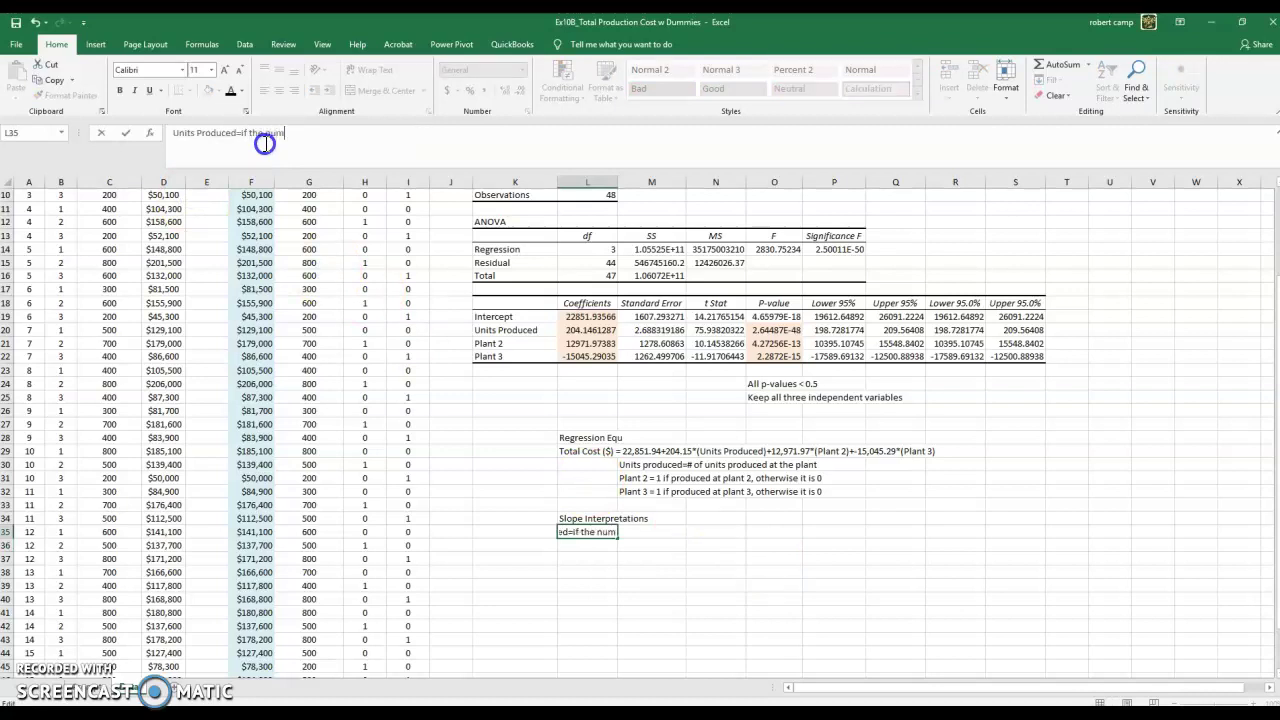
pyautogui.write('bers increase by 1, then the total cost increases by 204.15')
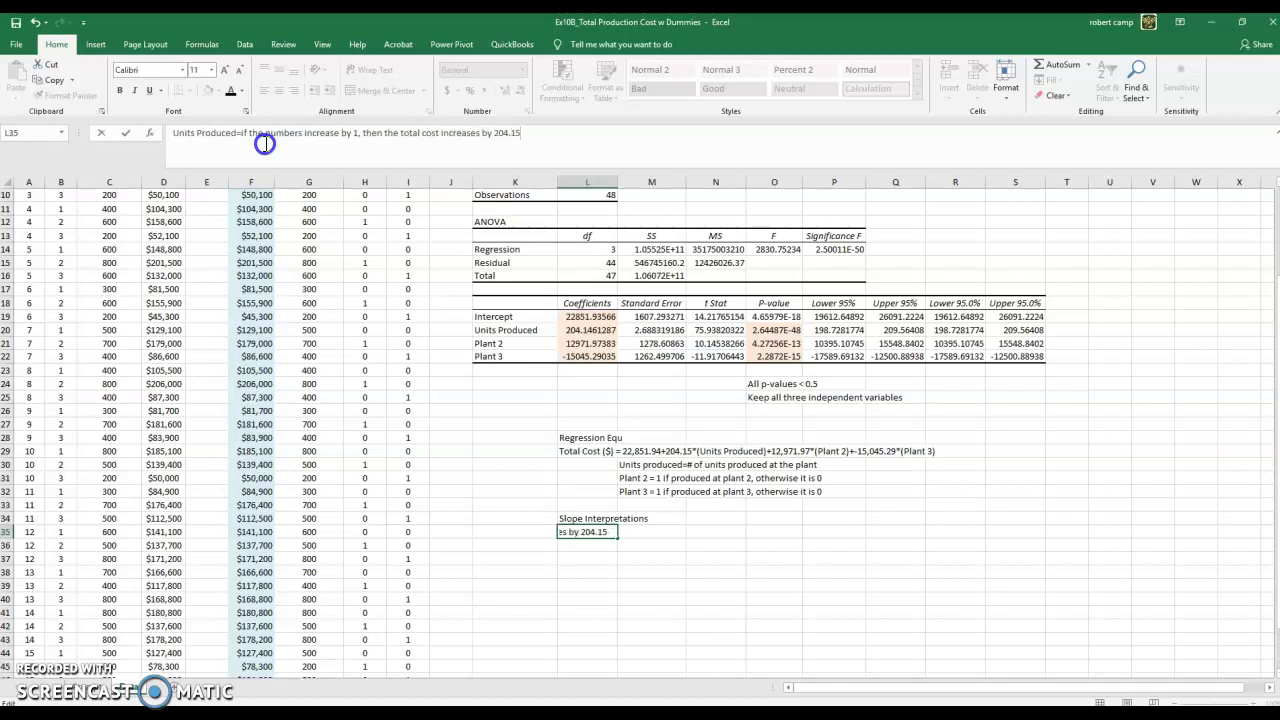
pyautogui.press('Return')
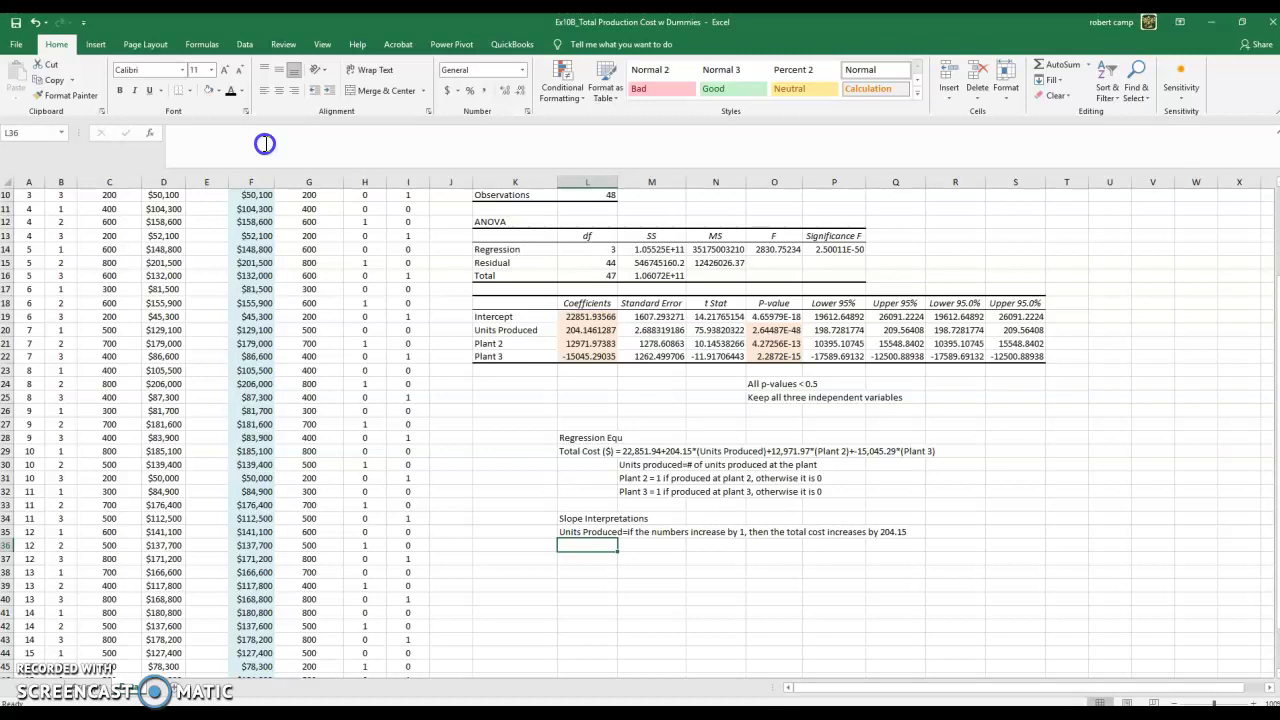
# - Begin the next interpretation in L36 with "Plant 2 = If plants 1 and 2 produce the same of amount of unit"
pyautogui.write('Plant')
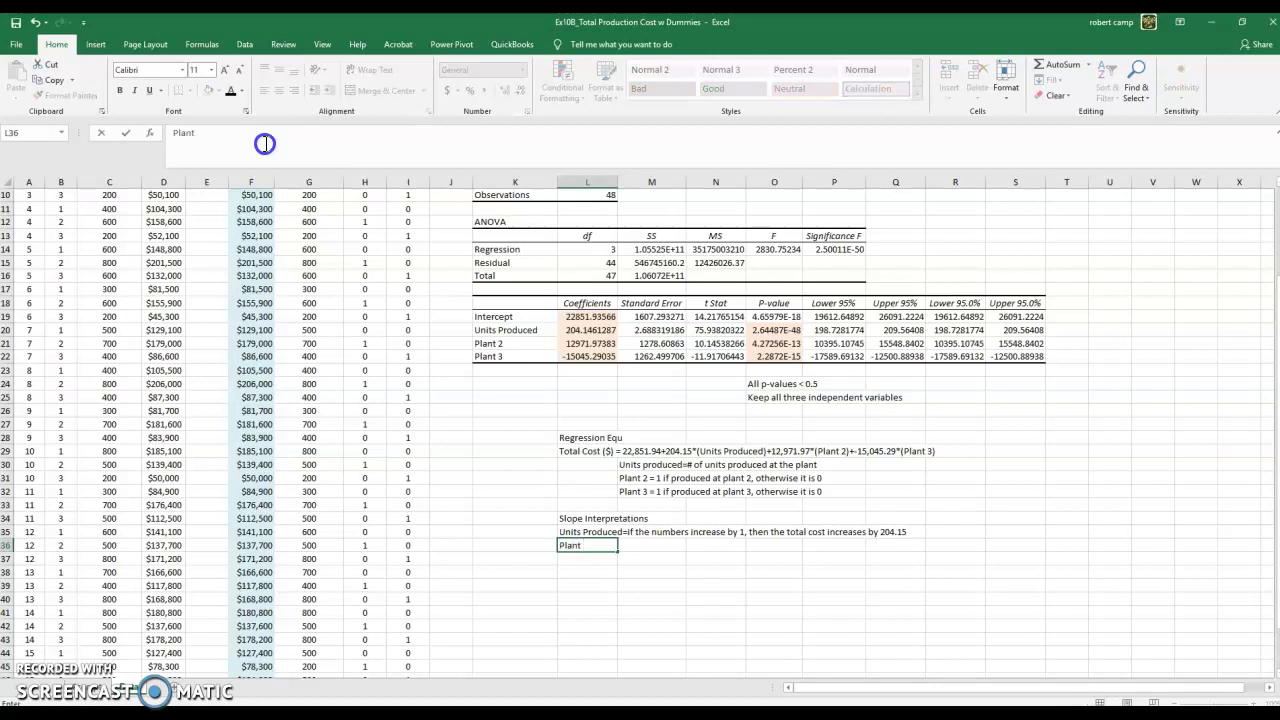
pyautogui.write(' 2 =')
pyautogui.write('plant')
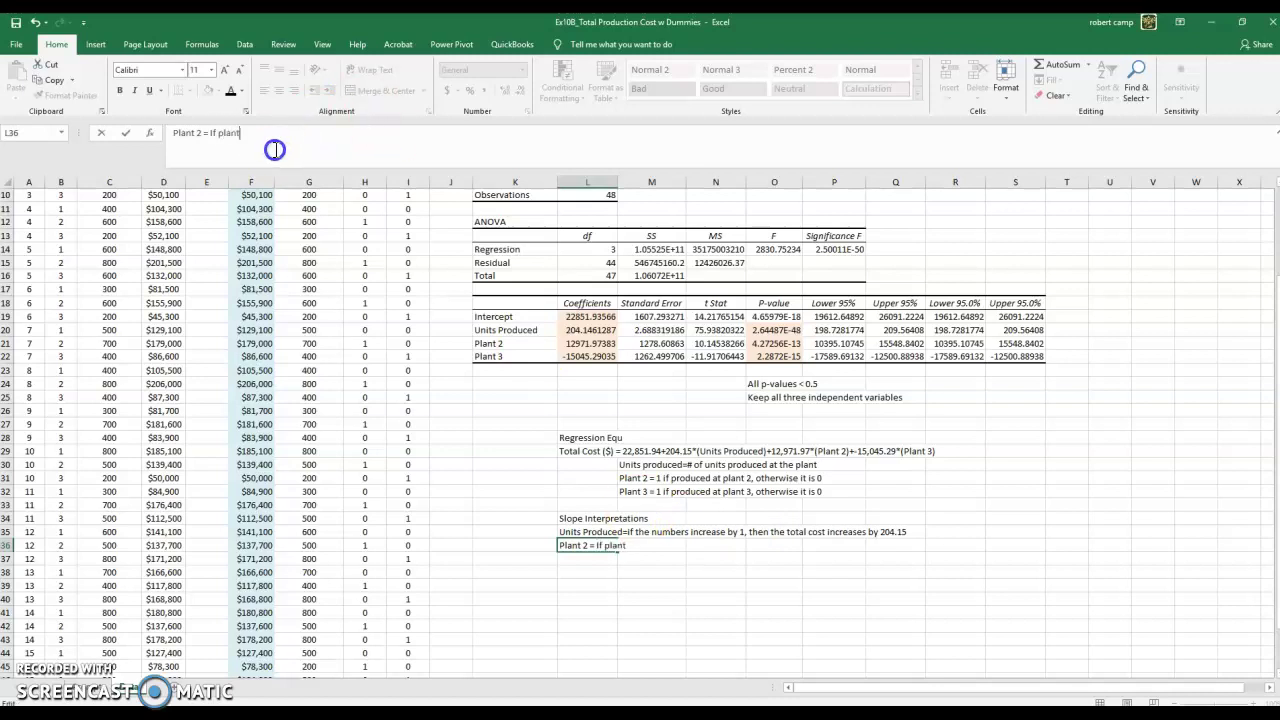
pyautogui.write('s 1 and 3')
pyautogui.press('BackSpace')
pyautogui.press('BackSpace')
pyautogui.write('2 produce t')
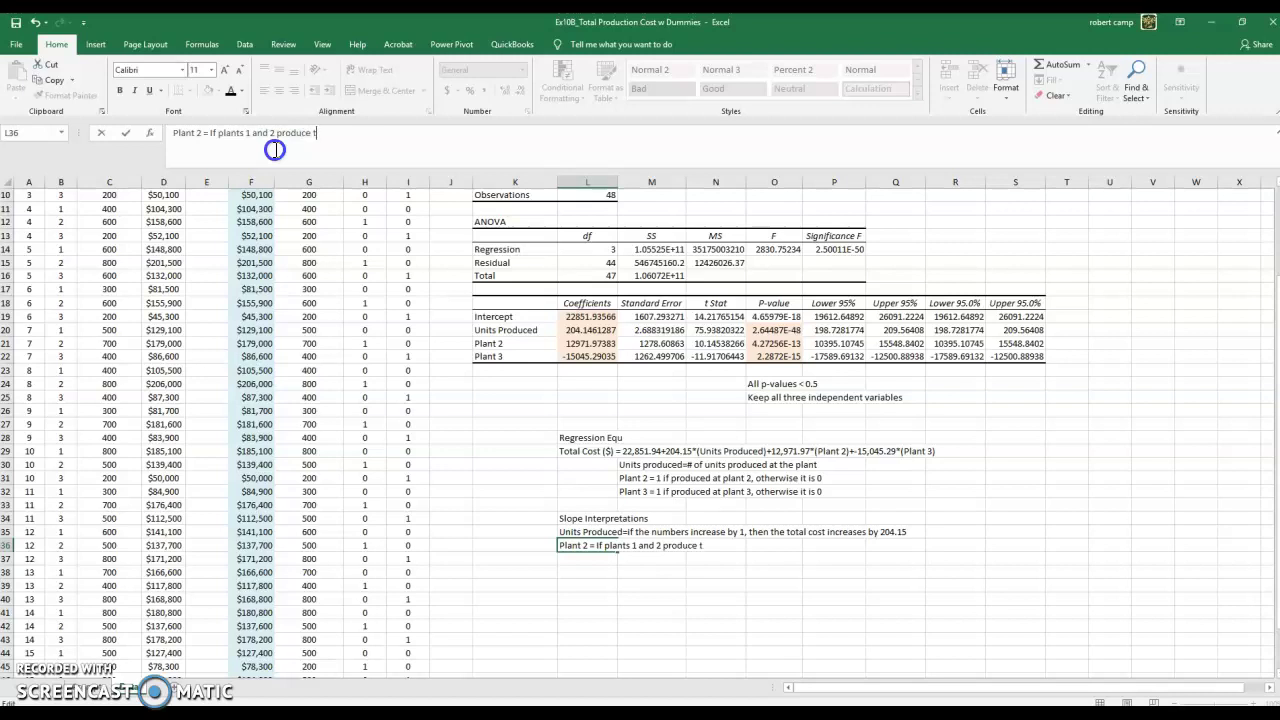
pyautogui.write('he same of amount of unit')
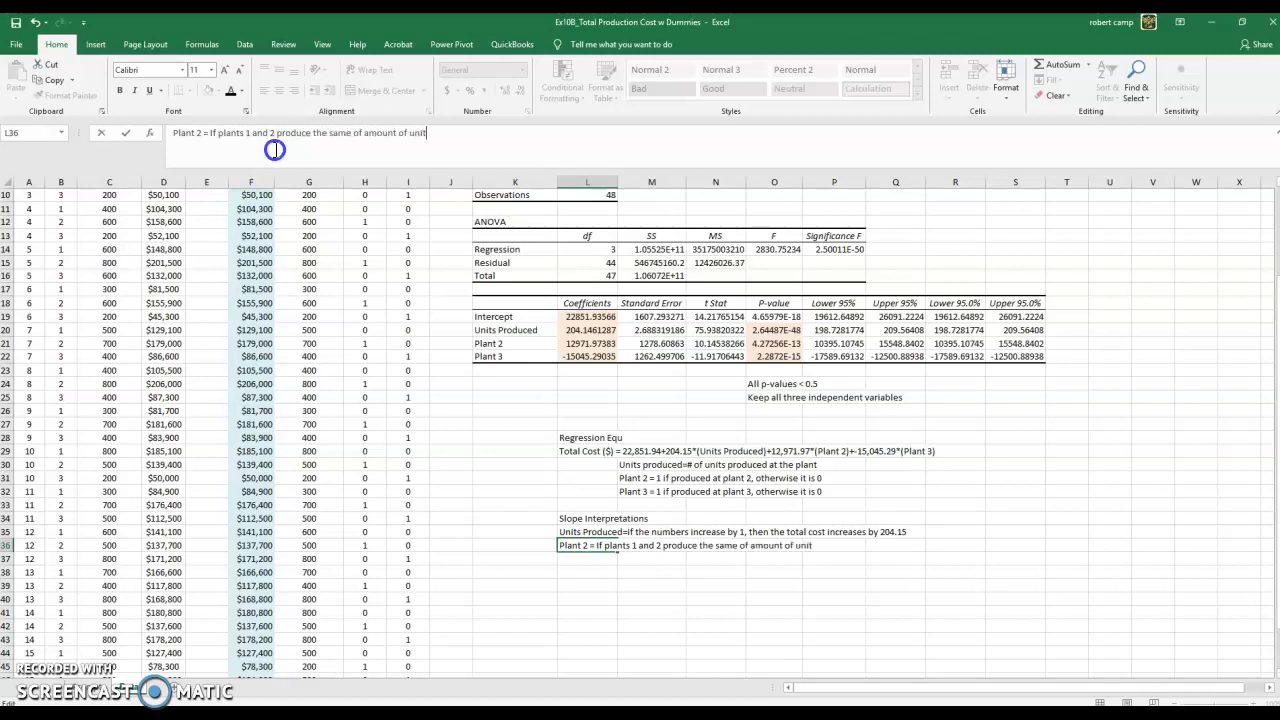
# - Complete the L36 text with "s, then the total cost of plant 2 is expected to by $12,971.97 MORE than plant 1." and commit it
pyautogui.write('s, then the total cost of plant ')
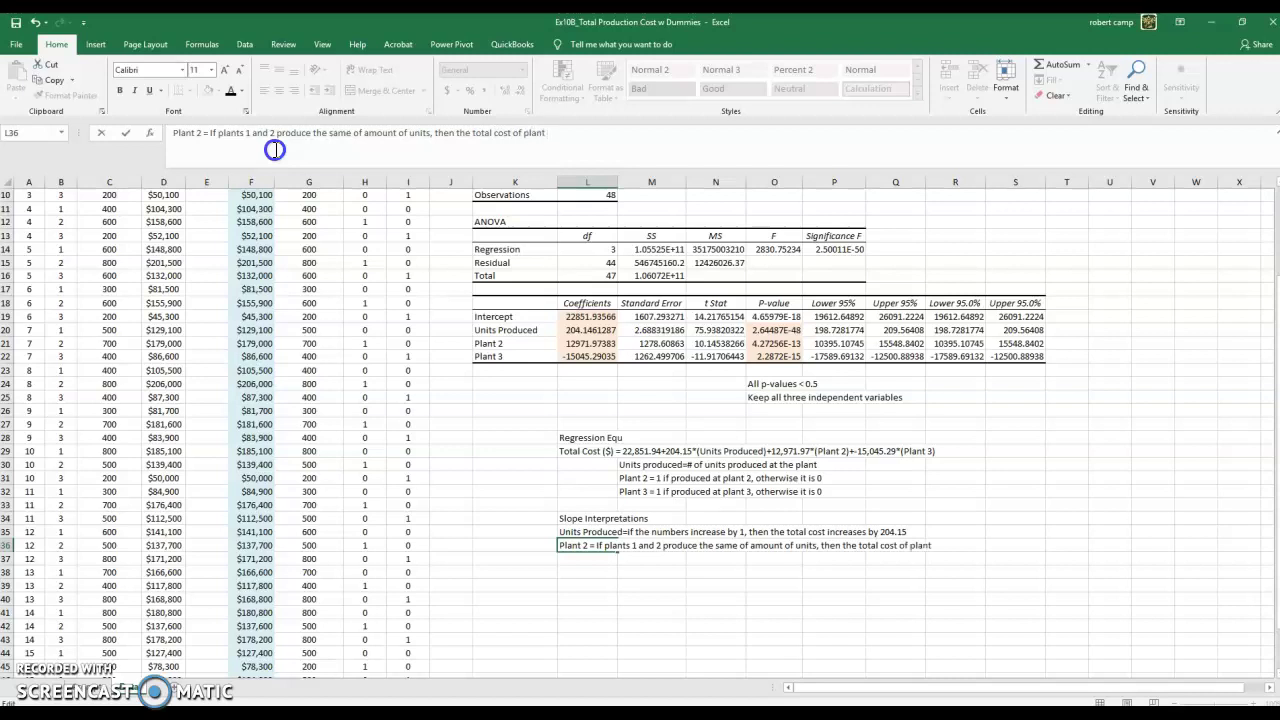
pyautogui.write('2 is expected to by ')
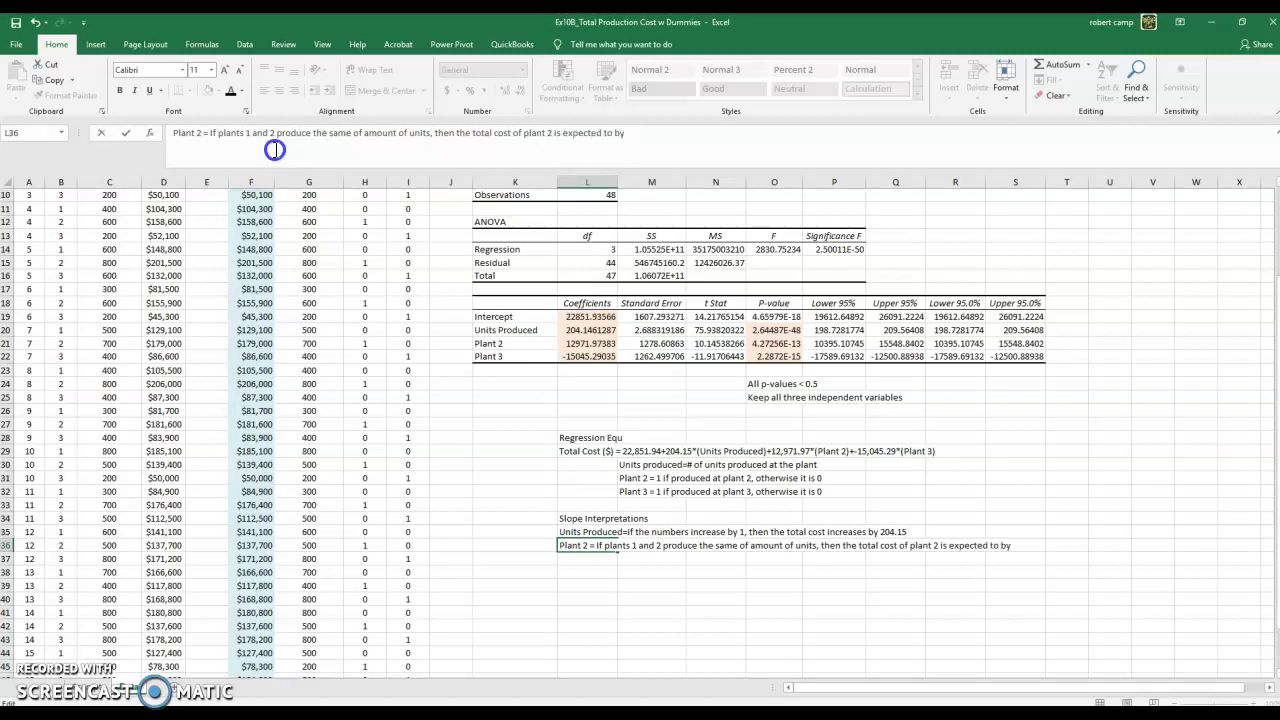
pyautogui.write('$12,971.97 MORE ')
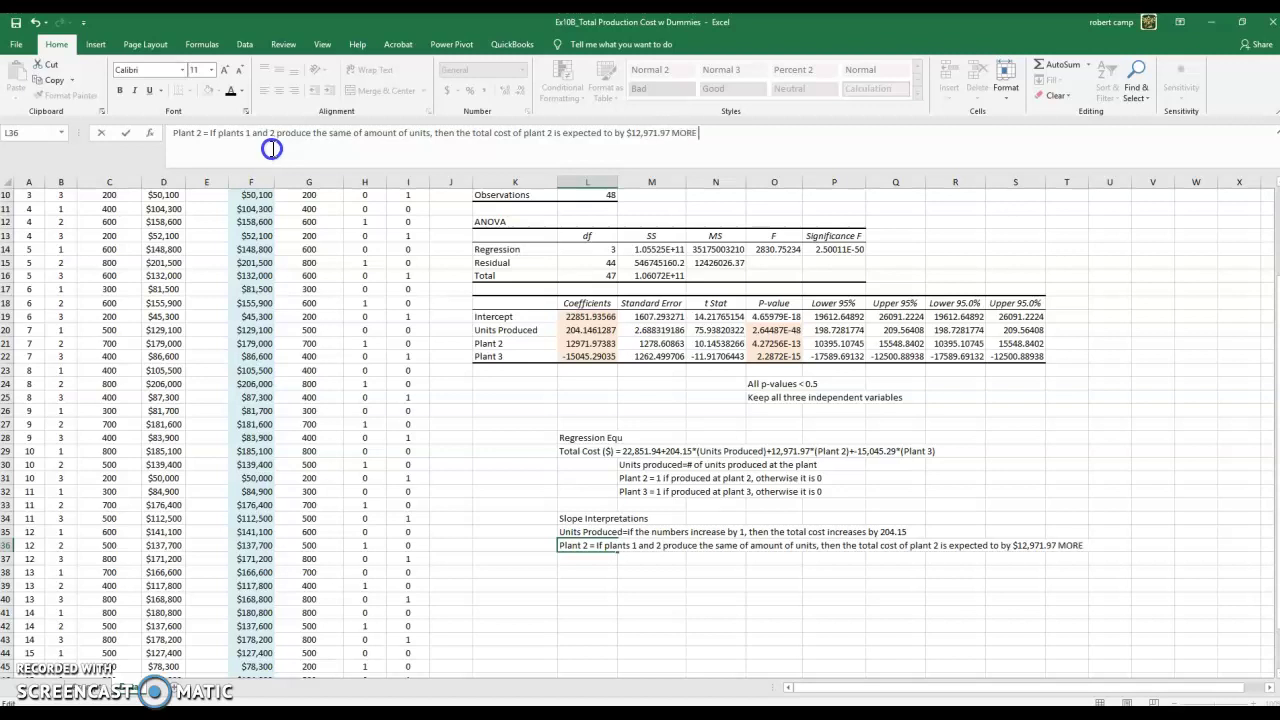
pyautogui.write('than plant 1.')
pyautogui.press('Return')
pyautogui.press('Up')
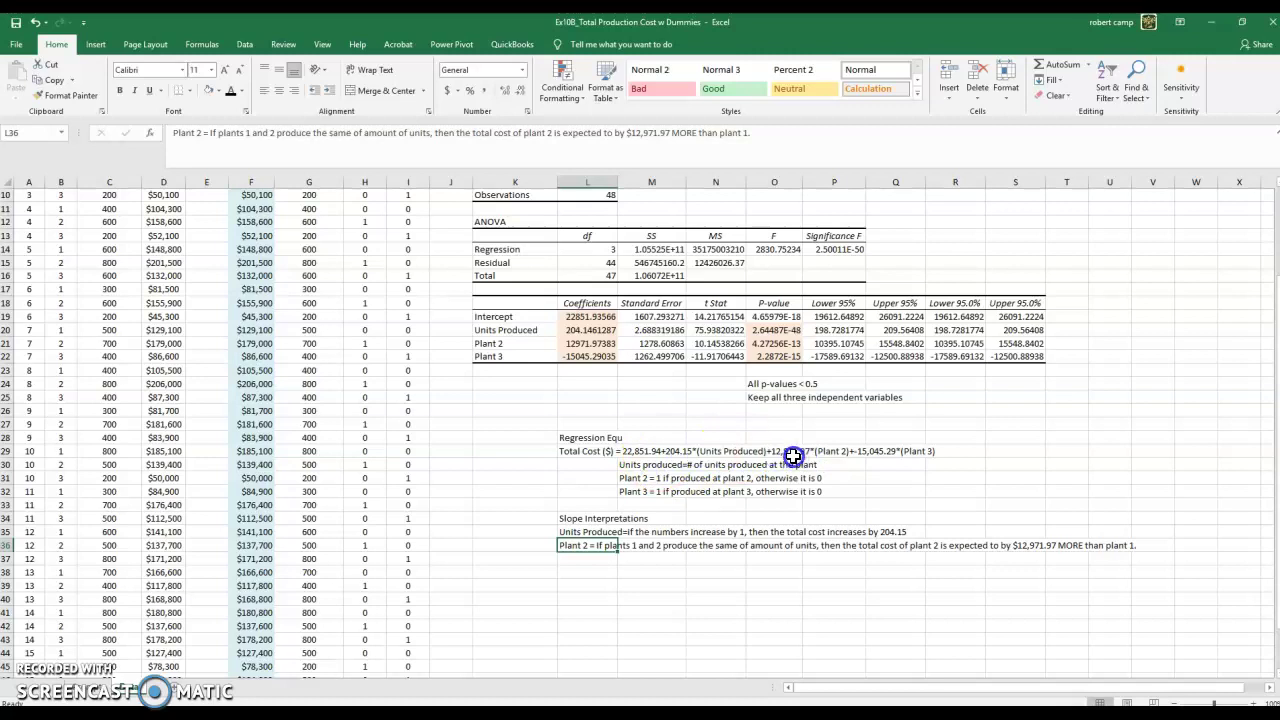
# - Begin the Plant 3 interpretation in L37 with "Plant 3 = If plants 1 and 3 produce the same amount of units, then"
pyautogui.click(605, 559)
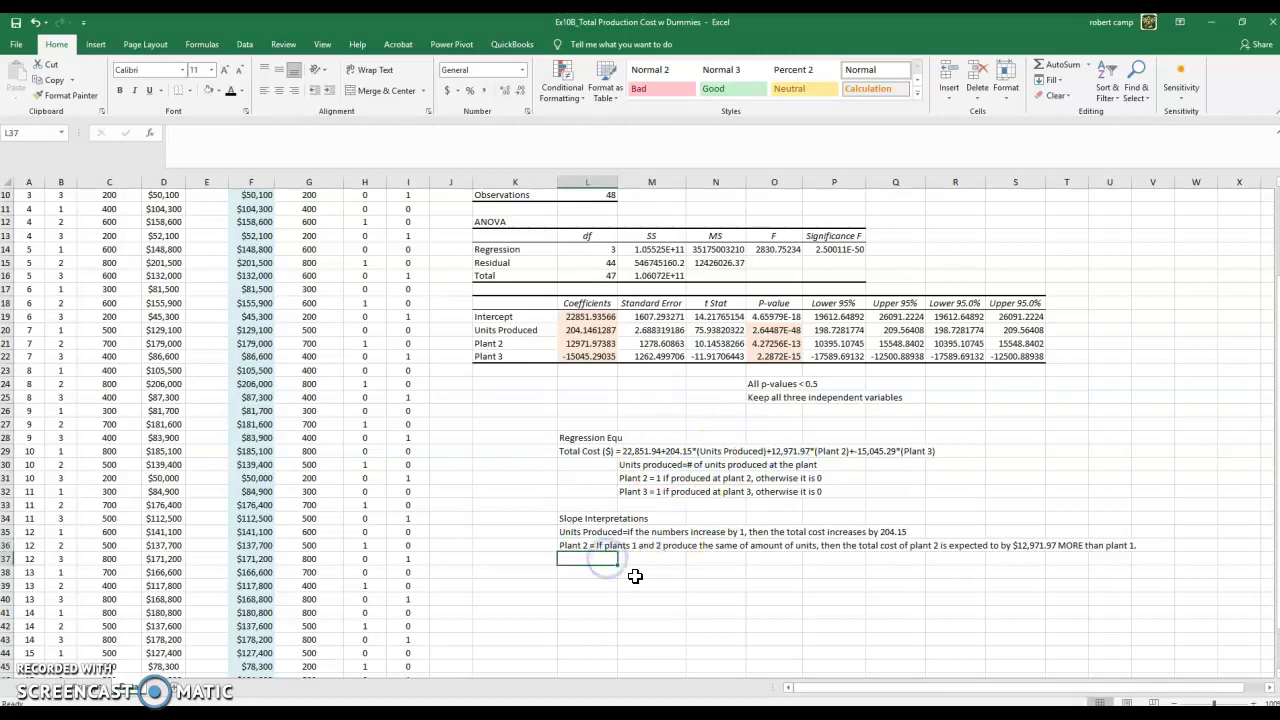
pyautogui.write('Plant 3')
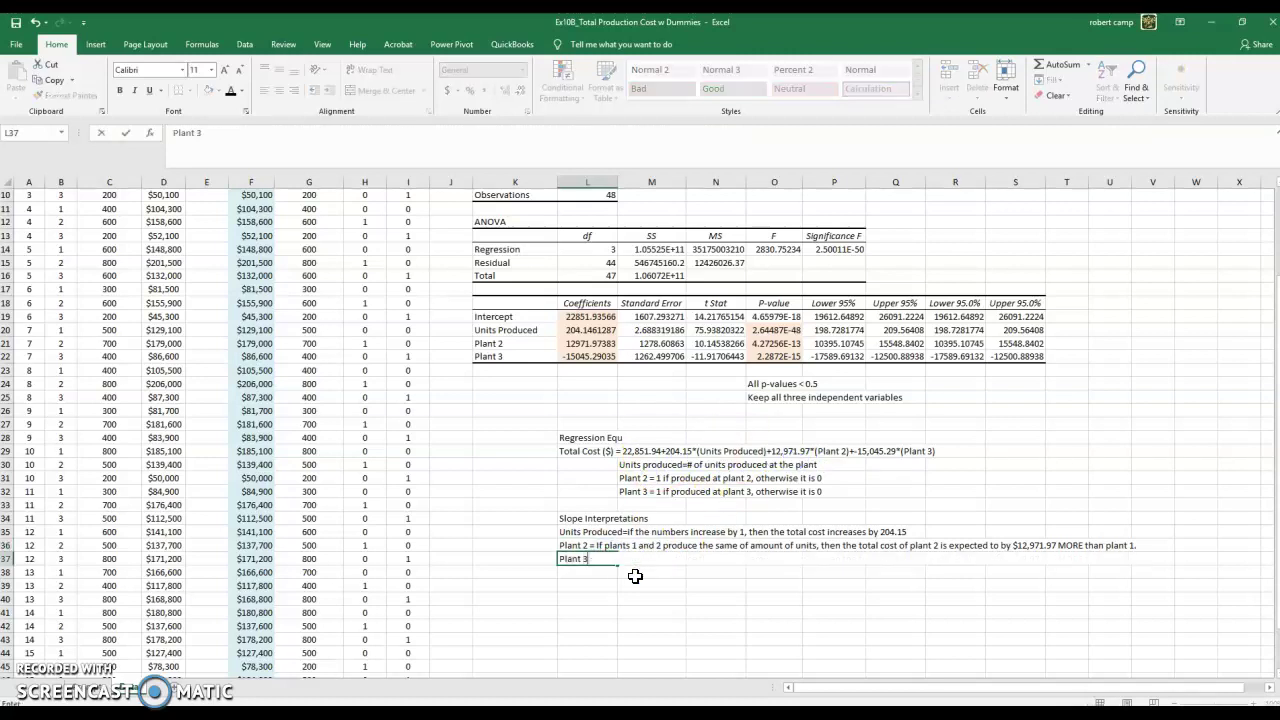
pyautogui.write(' = If plants 1 and 3 product')
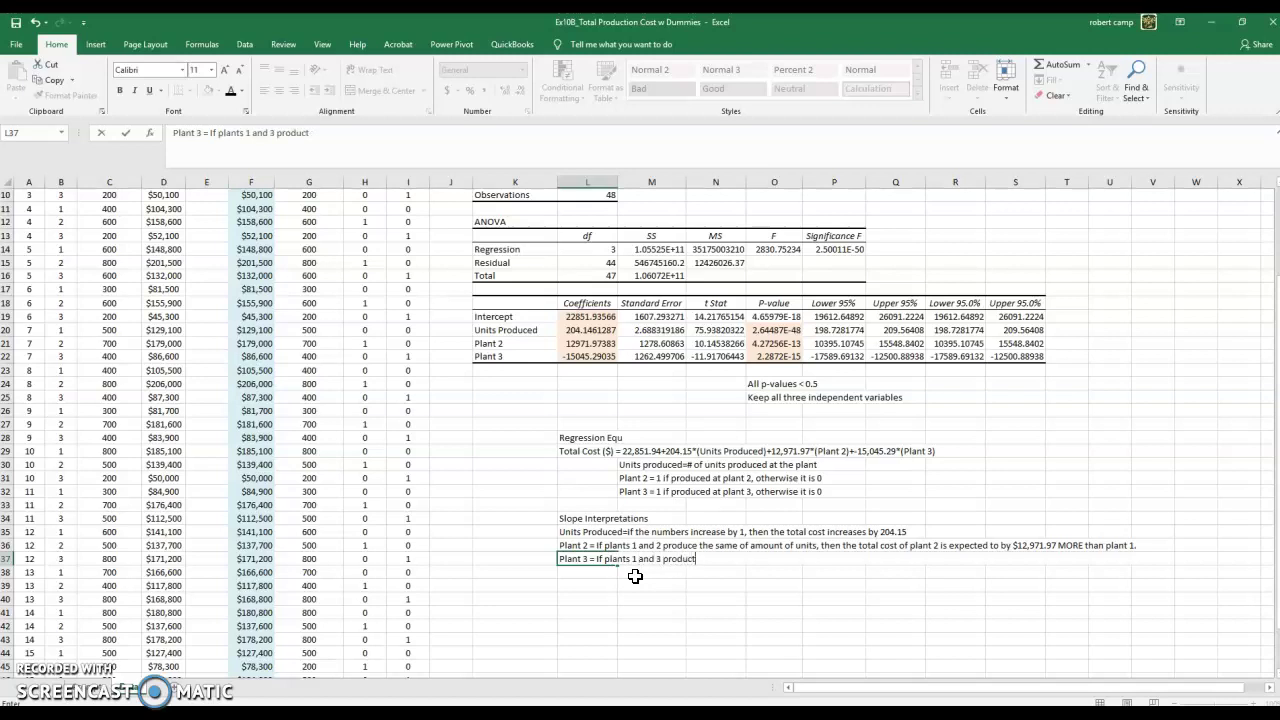
pyautogui.press('BackSpace')
pyautogui.write('e the same amount of unit')
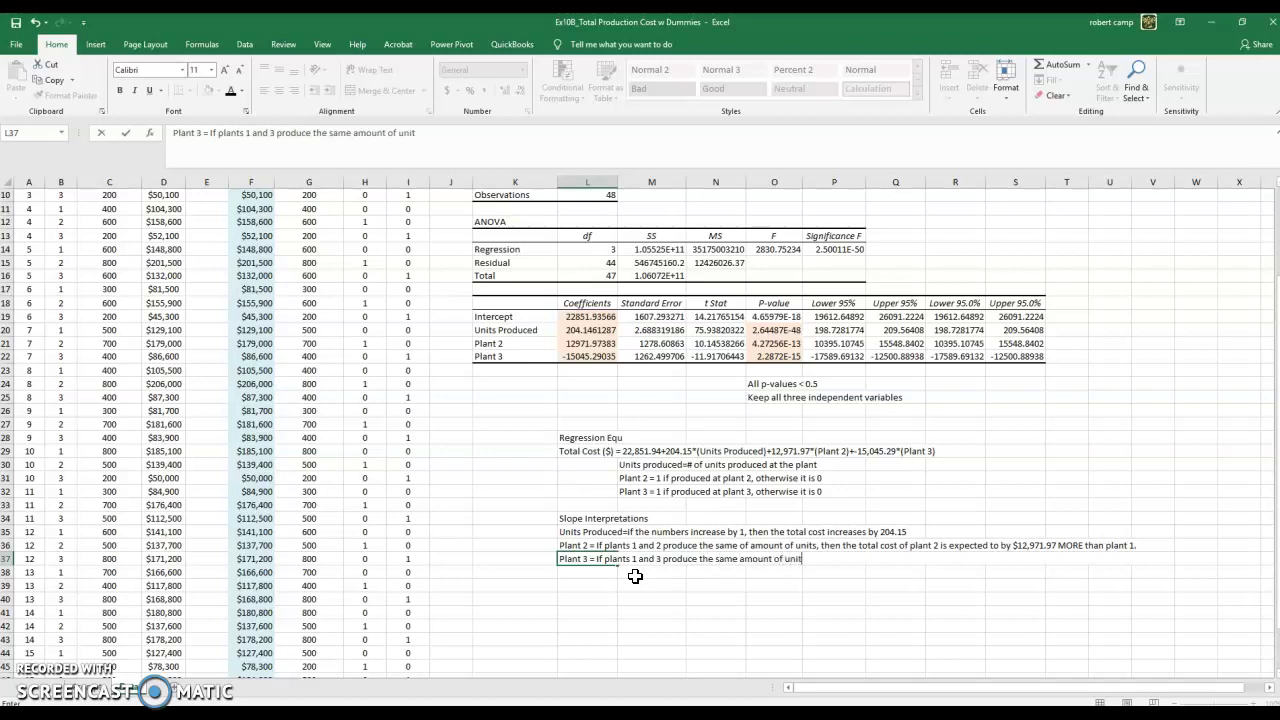
pyautogui.write('s, then')
# - Enclose the Plant 3 coefficient -15,045.29 in parentheses in the regression equation in L29
pyautogui.click(824, 451)
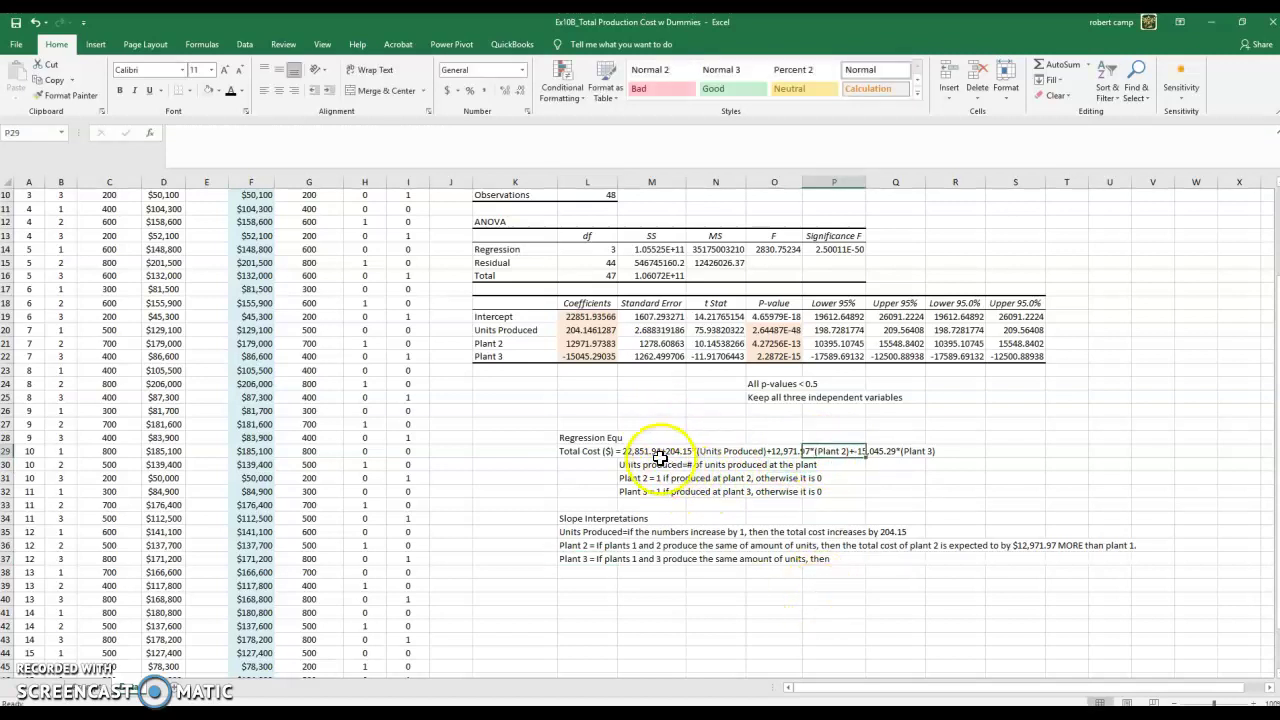
pyautogui.click(588, 451)
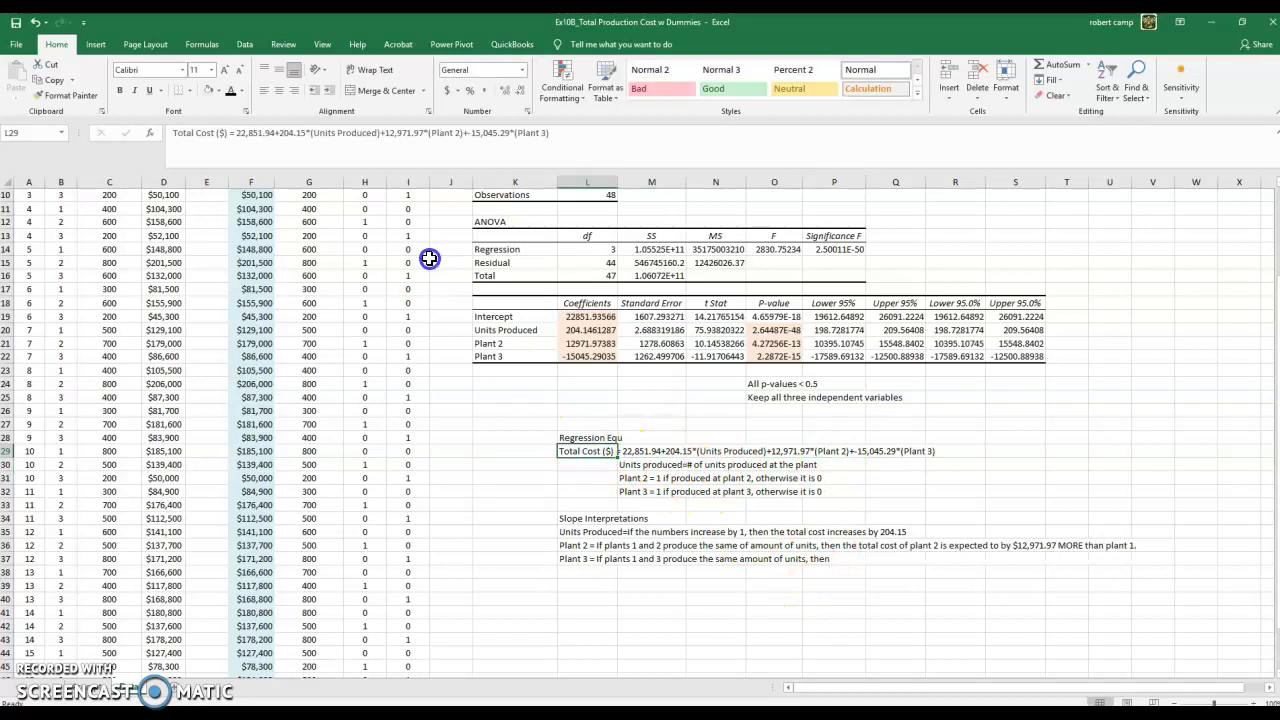
pyautogui.click(466, 137)
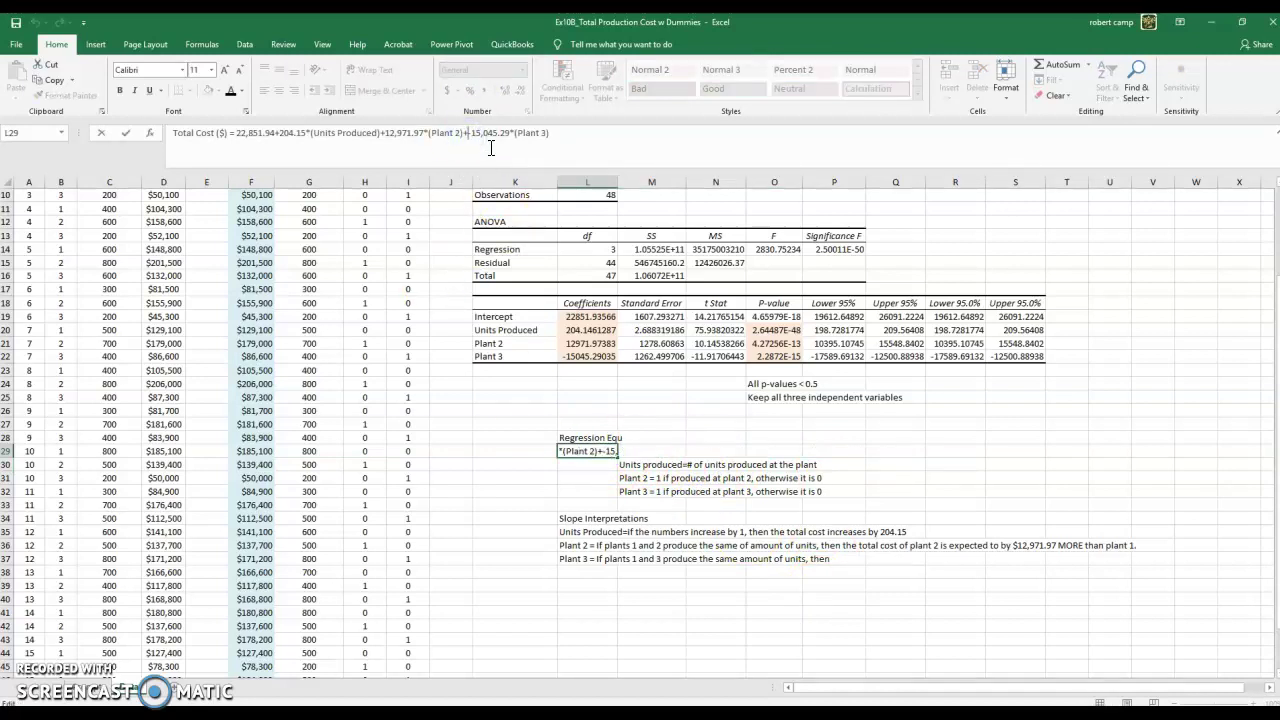
pyautogui.write('(')
pyautogui.click(514, 134)
pyautogui.write(')')
pyautogui.press('Return')
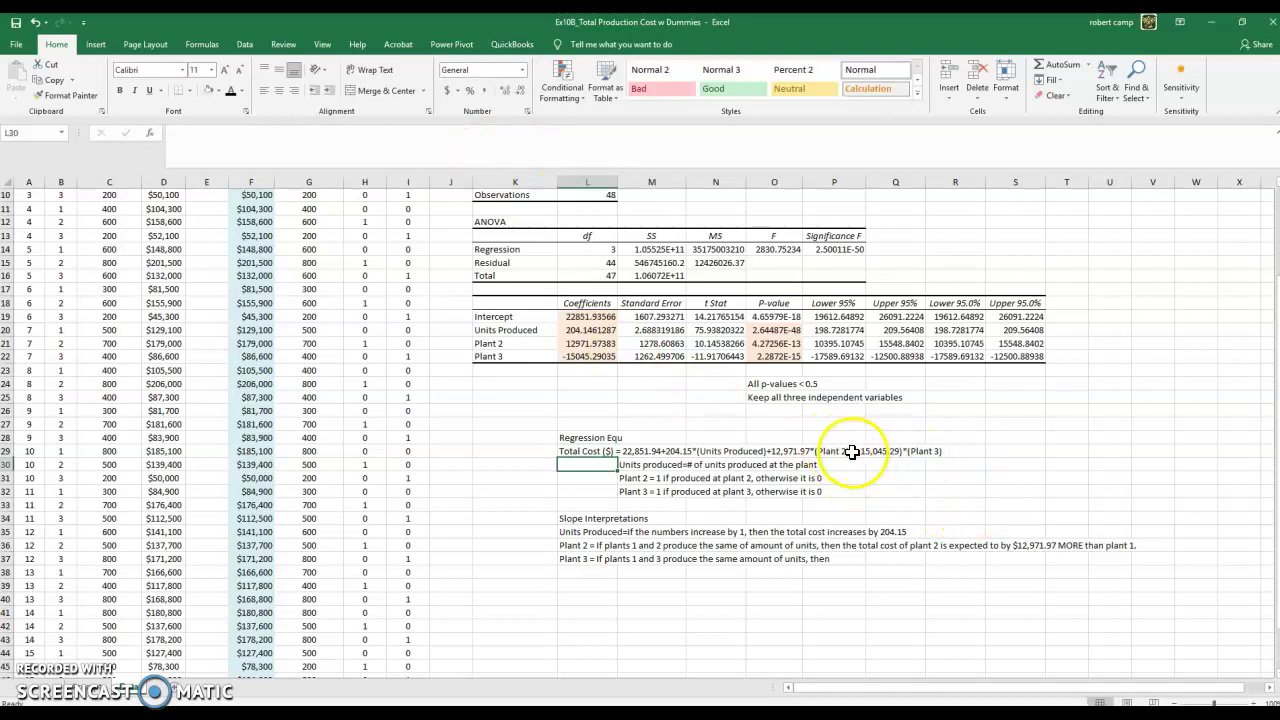
# - Complete the L37 text with "the total cost is $15,045.29 LESS than plant 1."
pyautogui.click(575, 558)
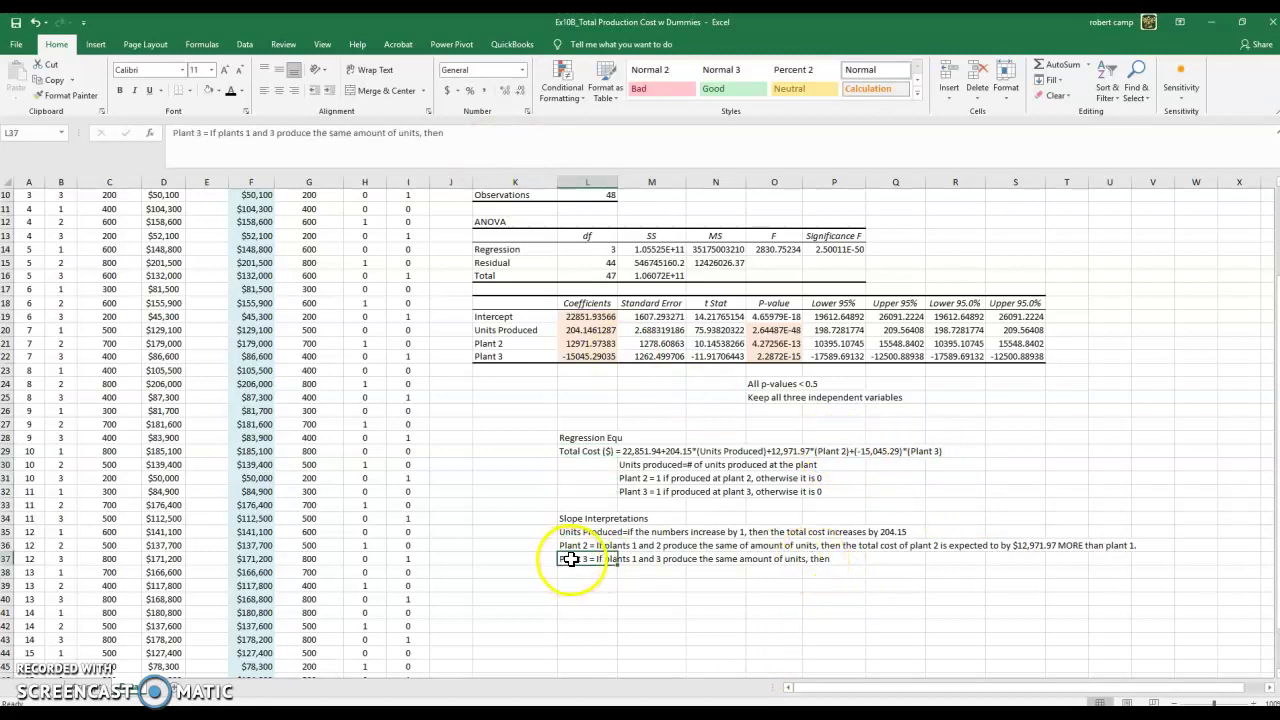
pyautogui.click(466, 136)
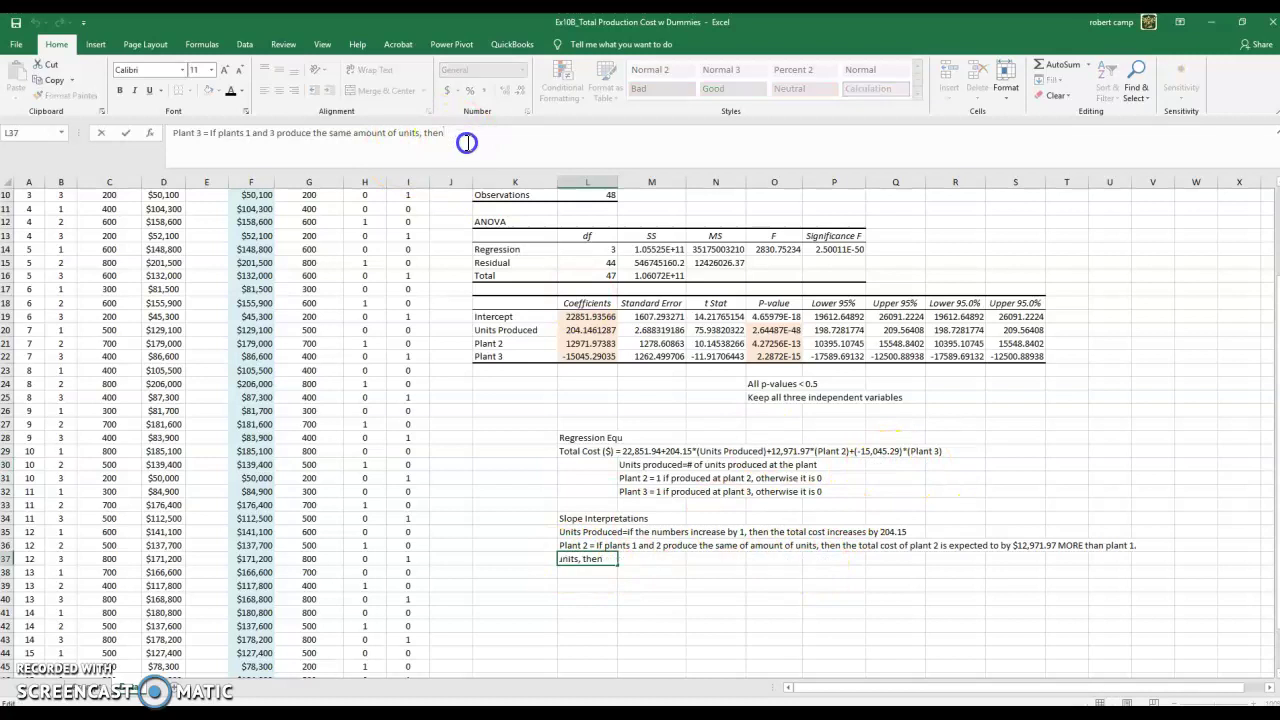
pyautogui.write('the ta')
pyautogui.write('otal cost is $15,045.29')
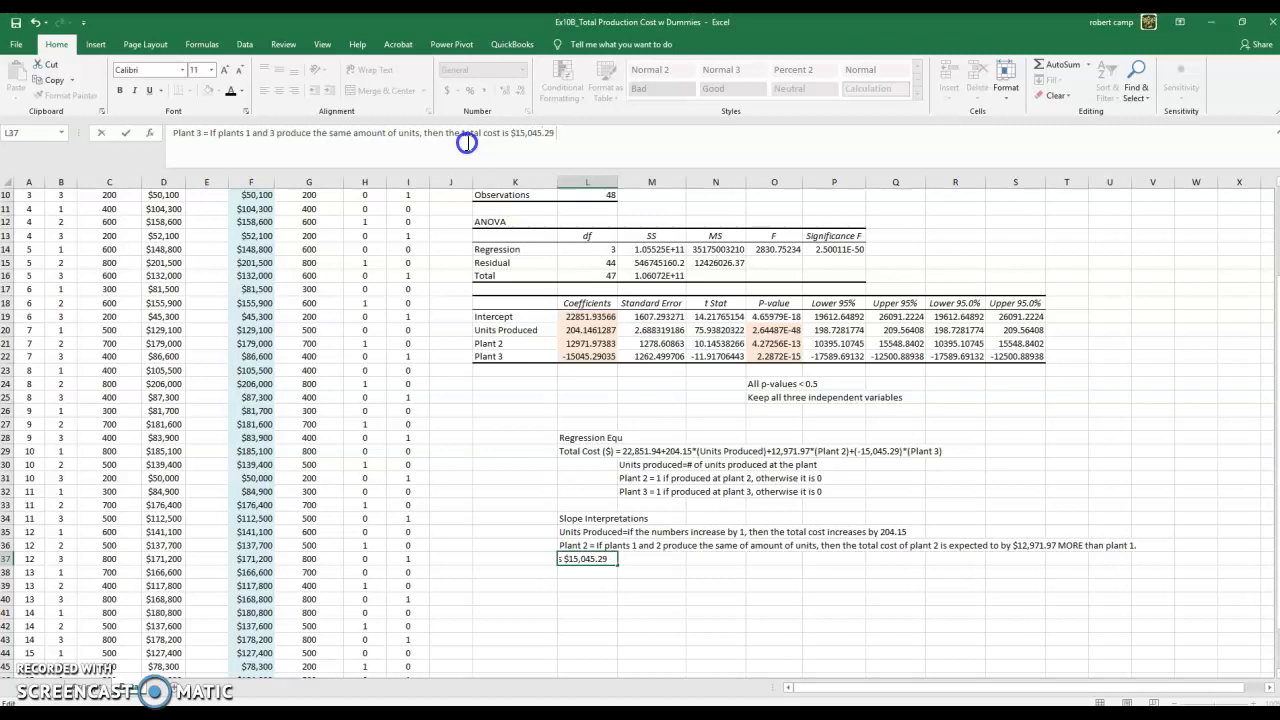
pyautogui.write(' LESS than plant 1.')
pyautogui.press('Return')
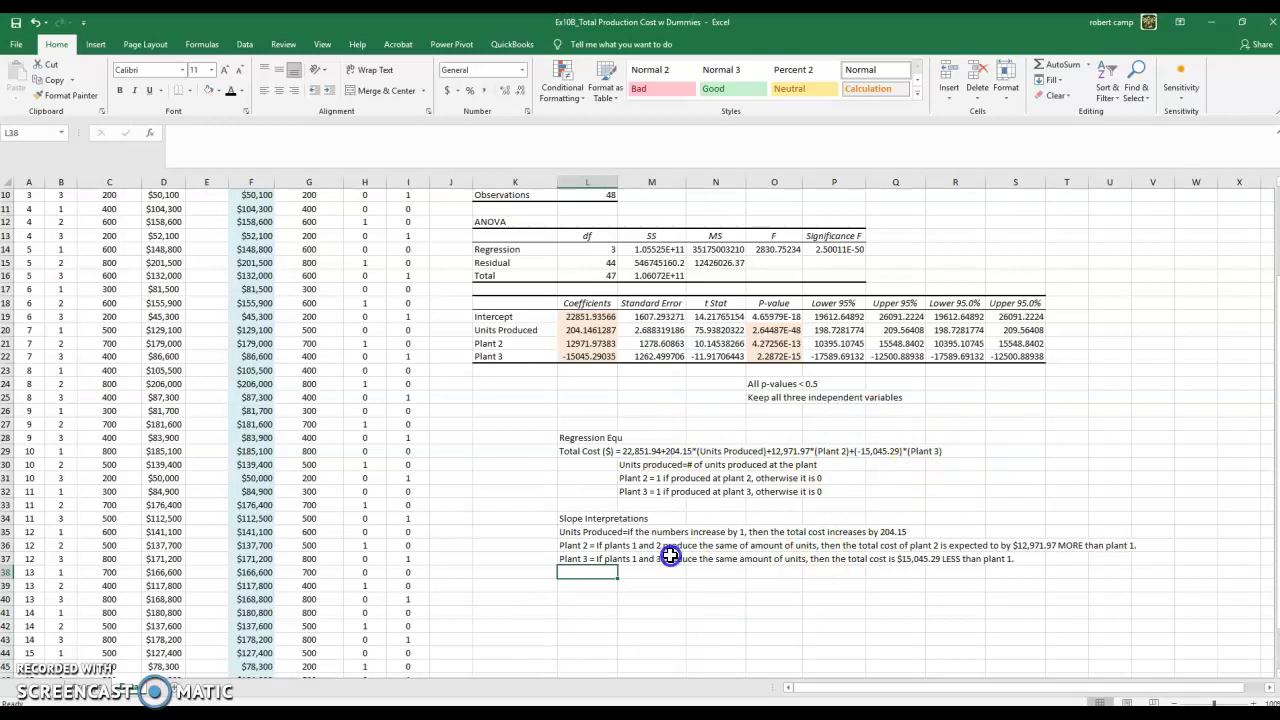
# - Enter the label "Conclusion" in L39, leaving one blank row below the slope interpretations
pyautogui.press('Down')
pyautogui.write('Conclusi')
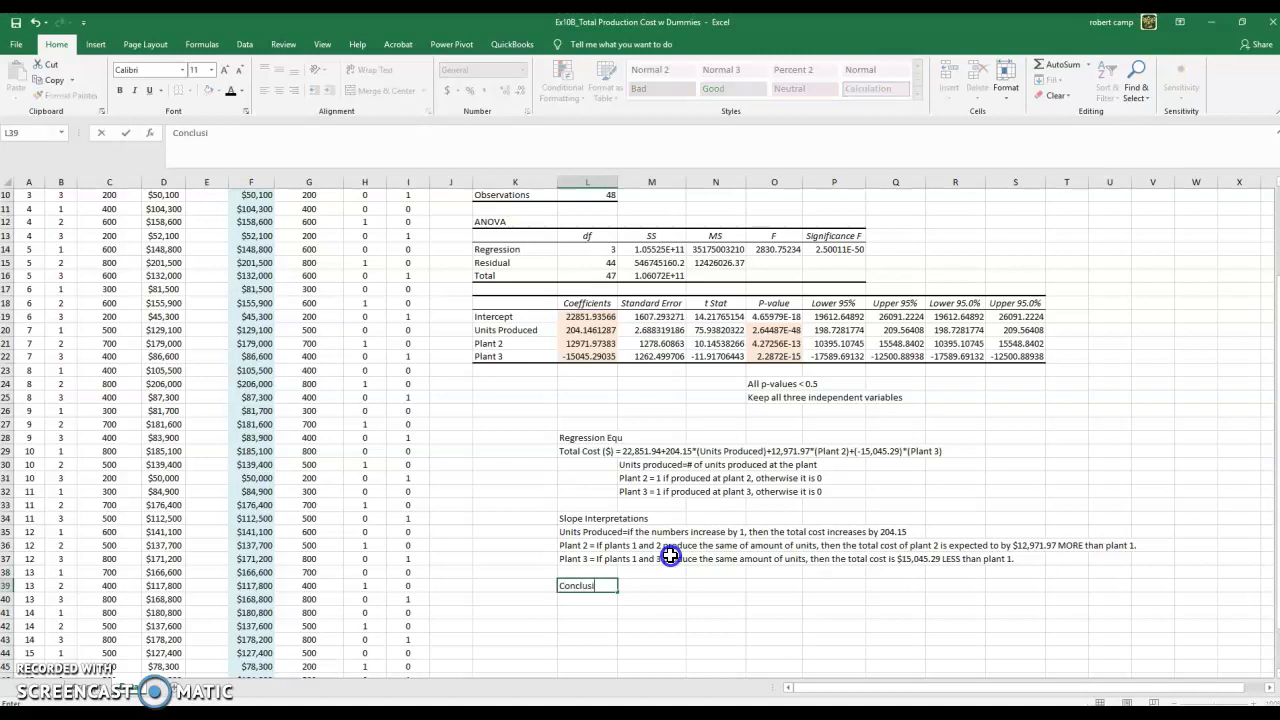
pyautogui.write('on')
pyautogui.press('Tab')
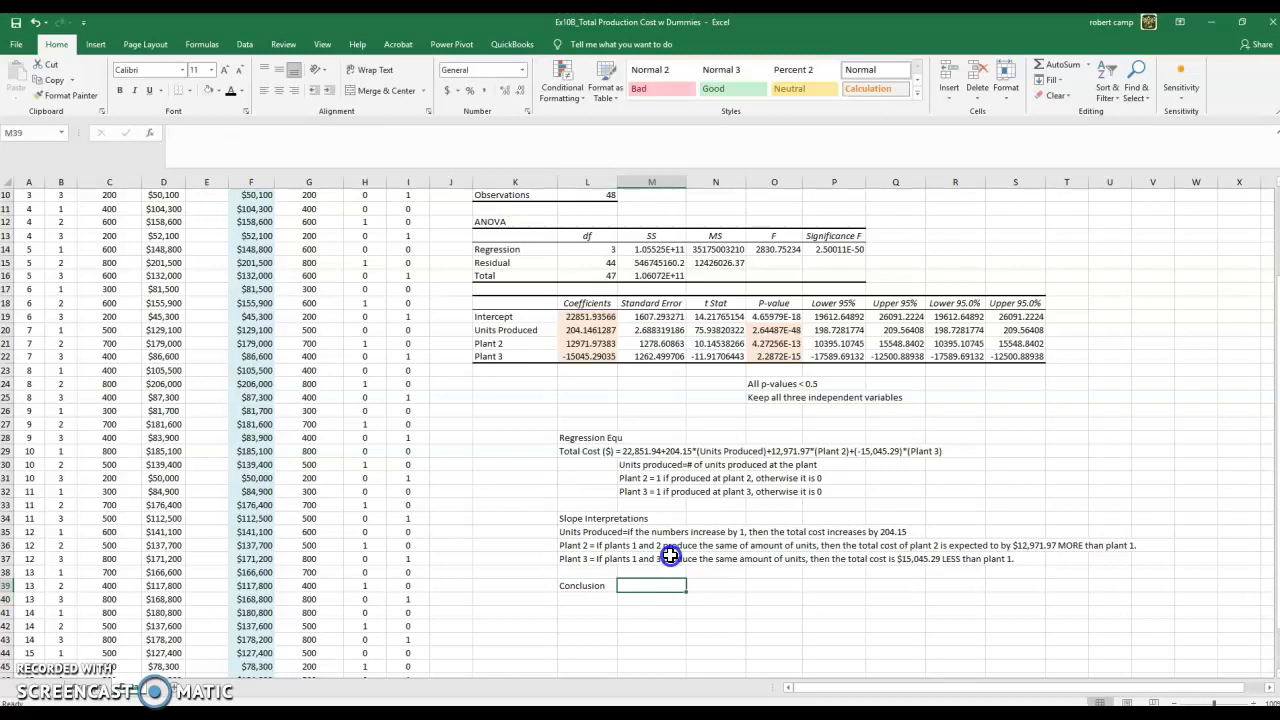
# - Write the plant cost ranking "Cost as Plant 3<Plant 1< Plant 2" in M39, beside the conclusion label
pyautogui.write('Cos')
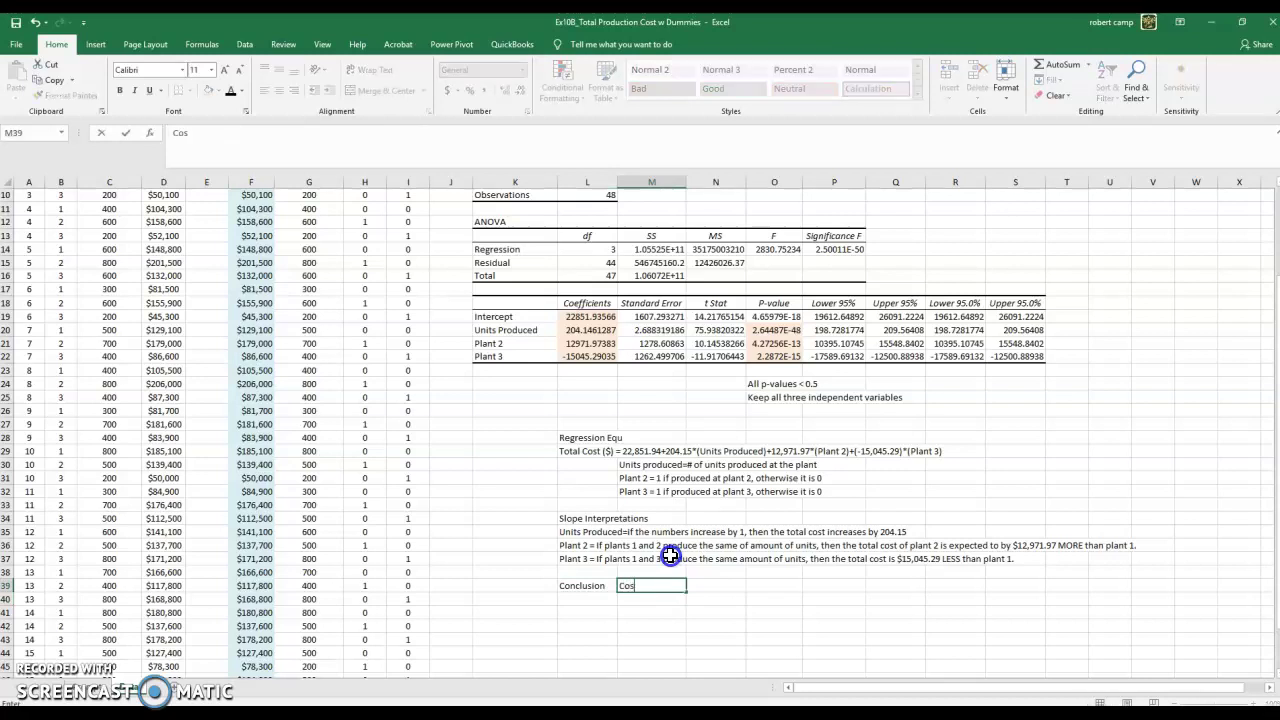
pyautogui.write('t as Plant 3')
pyautogui.write('<Plant 1< Plant 2')
pyautogui.press('Return')
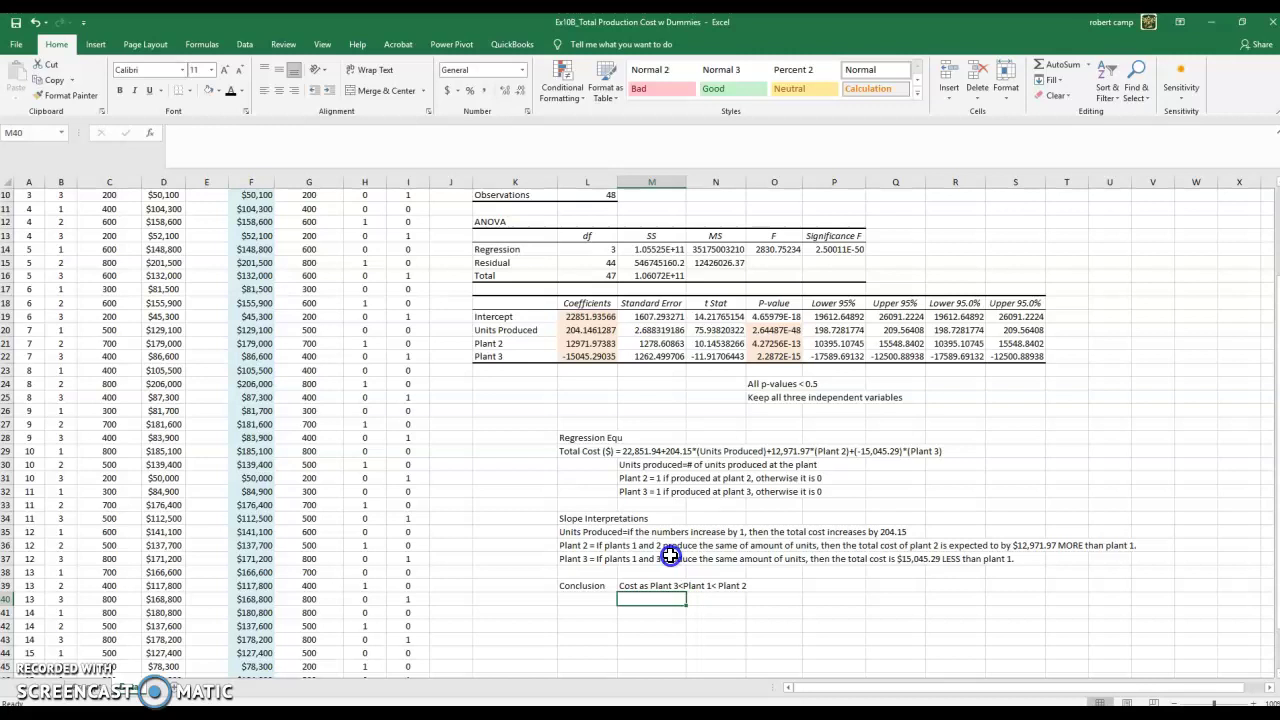
pyautogui.scroll(3, 670, 556)
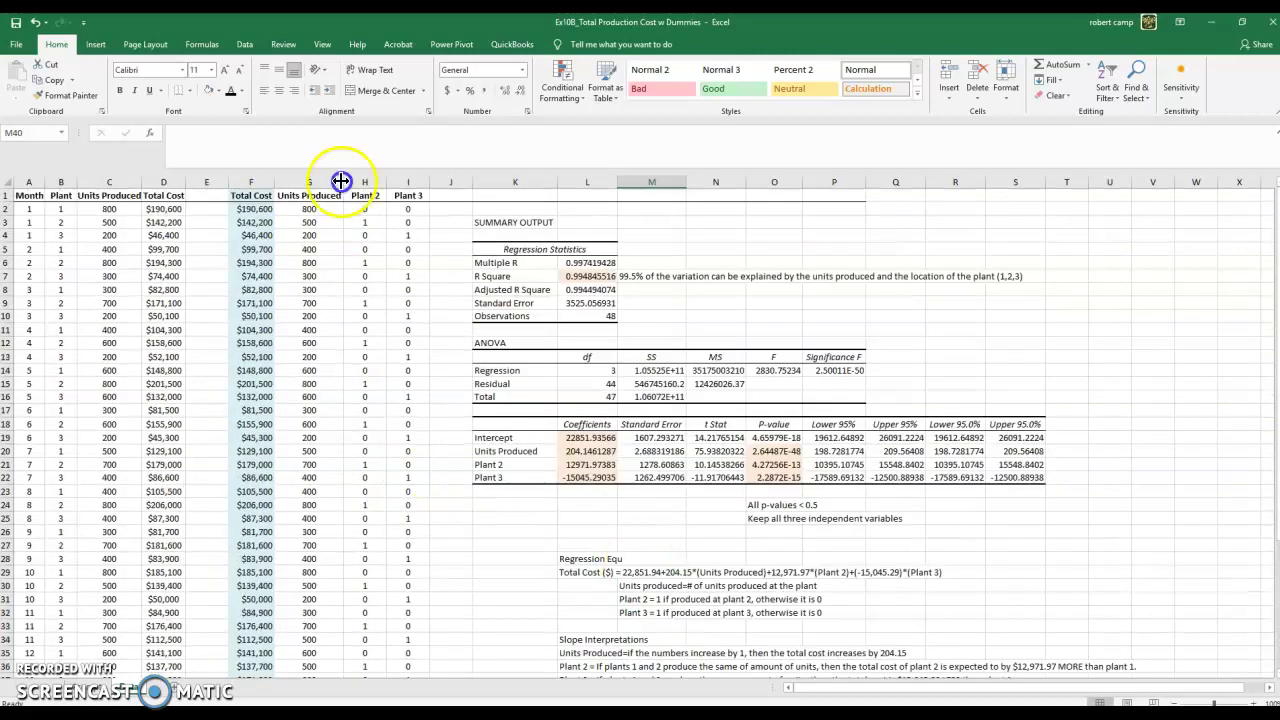